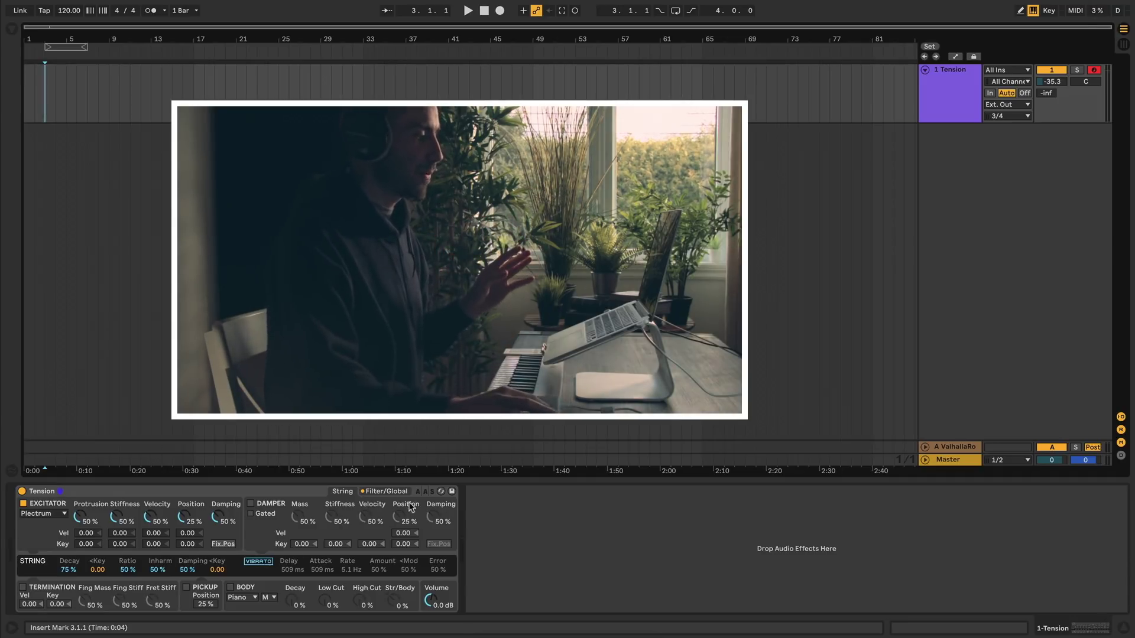
- Review the Tension instrument's Filter/Global settings and return to its String settings
{"action": "left_click", "coordinate": [383, 491]}
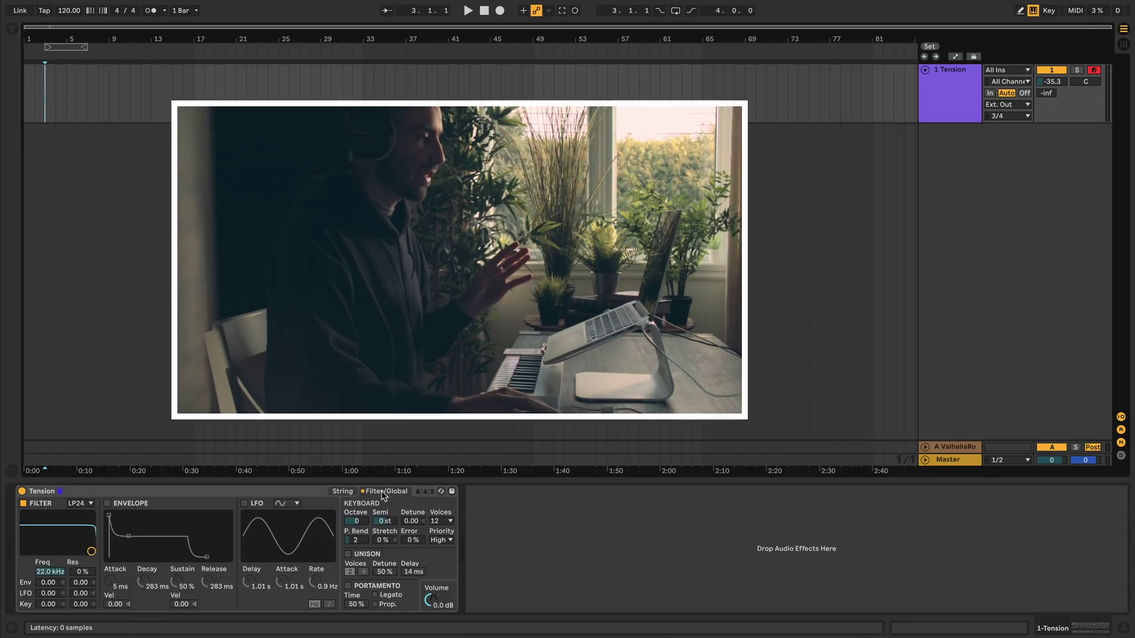
{"action": "left_click", "coordinate": [342, 492]}
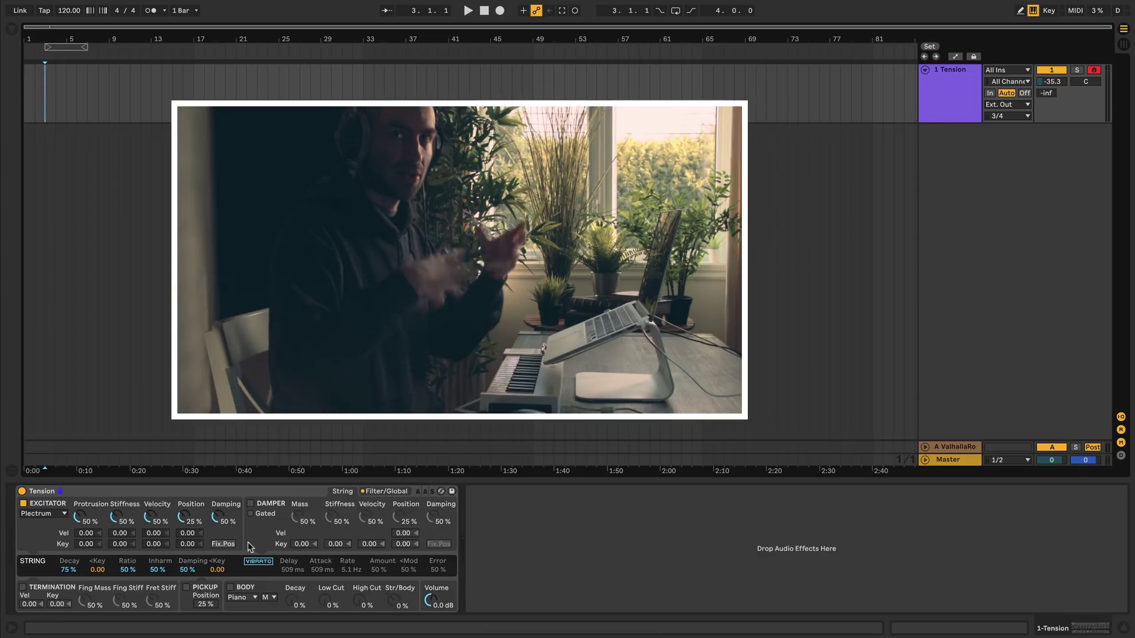
{"action": "left_click", "coordinate": [379, 493]}
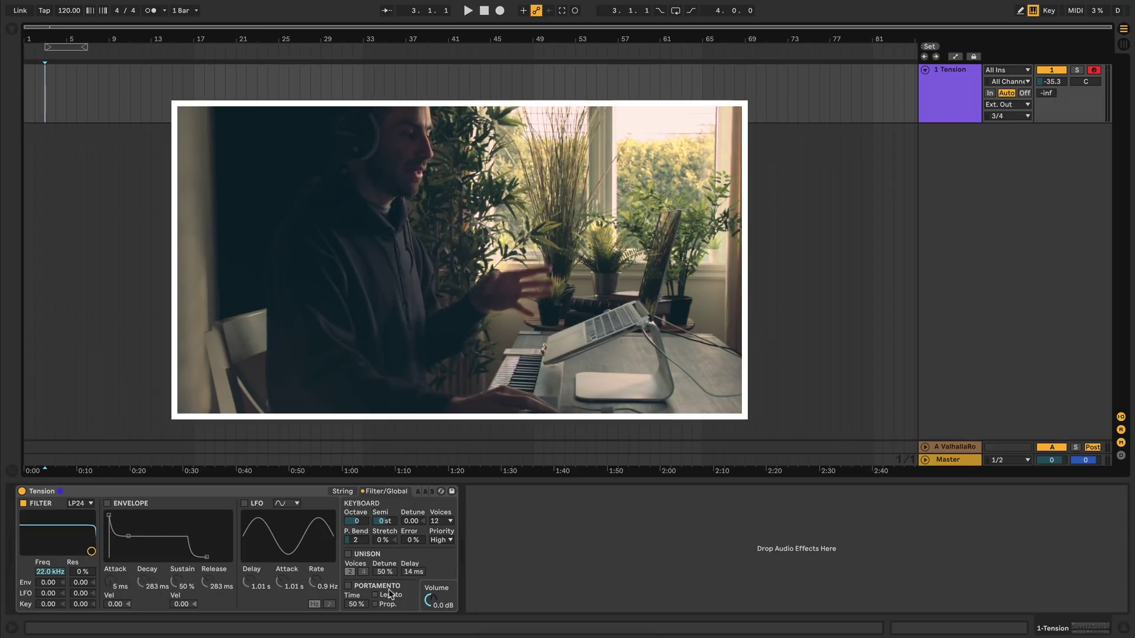
{"action": "left_click", "coordinate": [345, 492]}
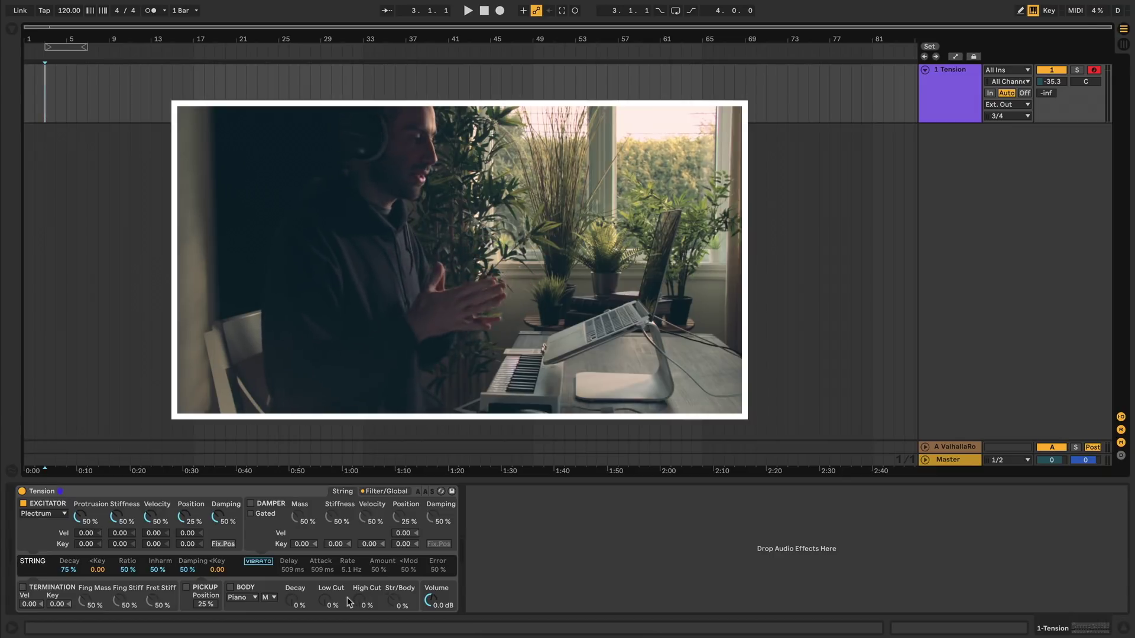
- Switch the excitator to Bow with Force 43%, Friction 32%, Velocity 29% and Position 50%, and enable its fixed position
{"action": "left_click", "coordinate": [41, 514]}
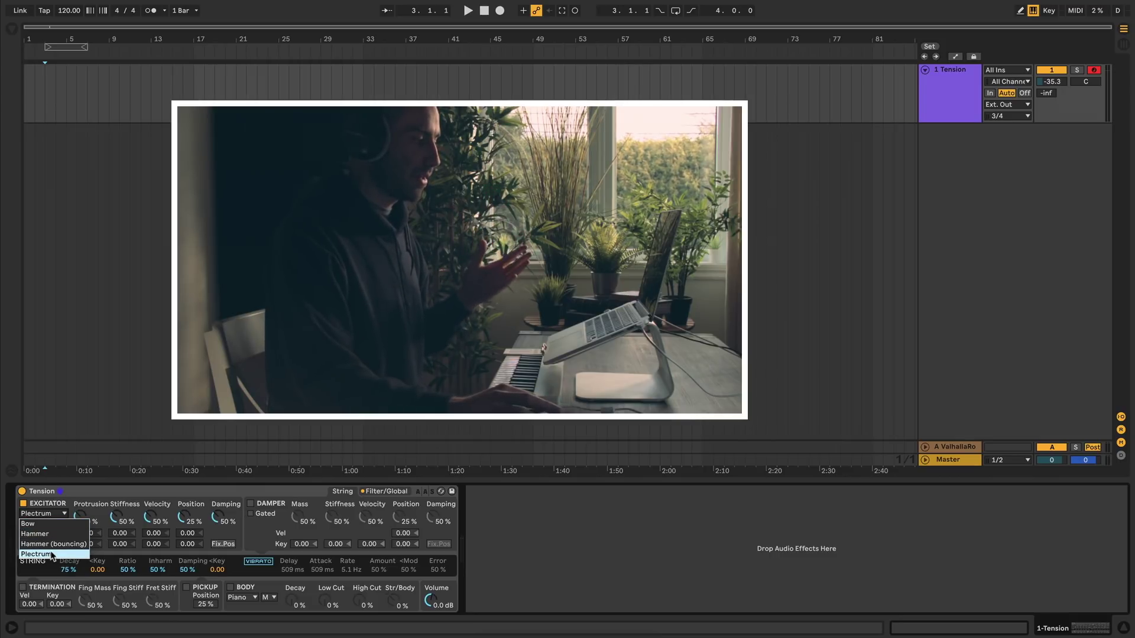
{"action": "left_click", "coordinate": [30, 524]}
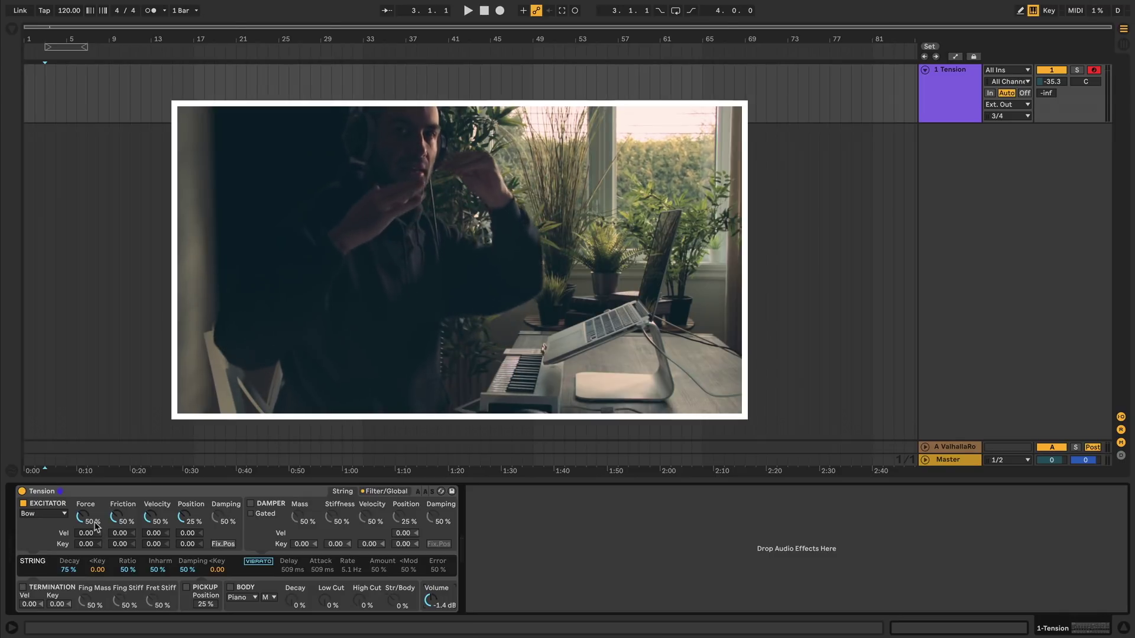
{"action": "left_click_drag", "start_coordinate": [95, 526], "coordinate": [87, 545]}
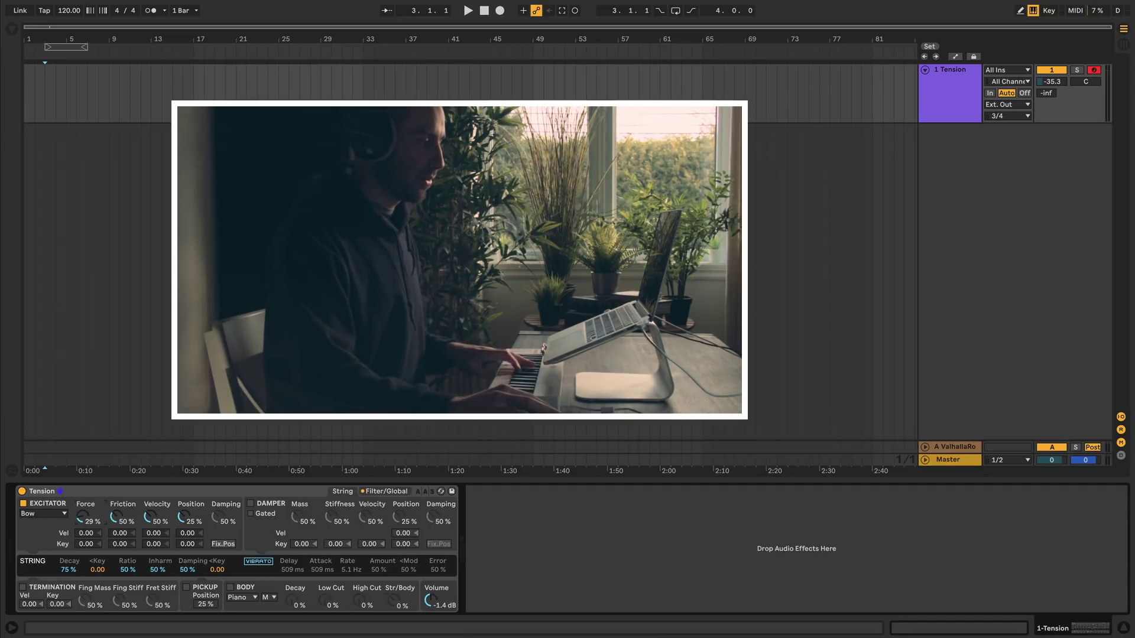
{"action": "mouse_move", "coordinate": [86, 512]}
{"action": "left_mouse_down"}
{"action": "mouse_move", "coordinate": [98, 520]}
{"action": "mouse_move", "coordinate": [77, 514]}
{"action": "left_mouse_up"}
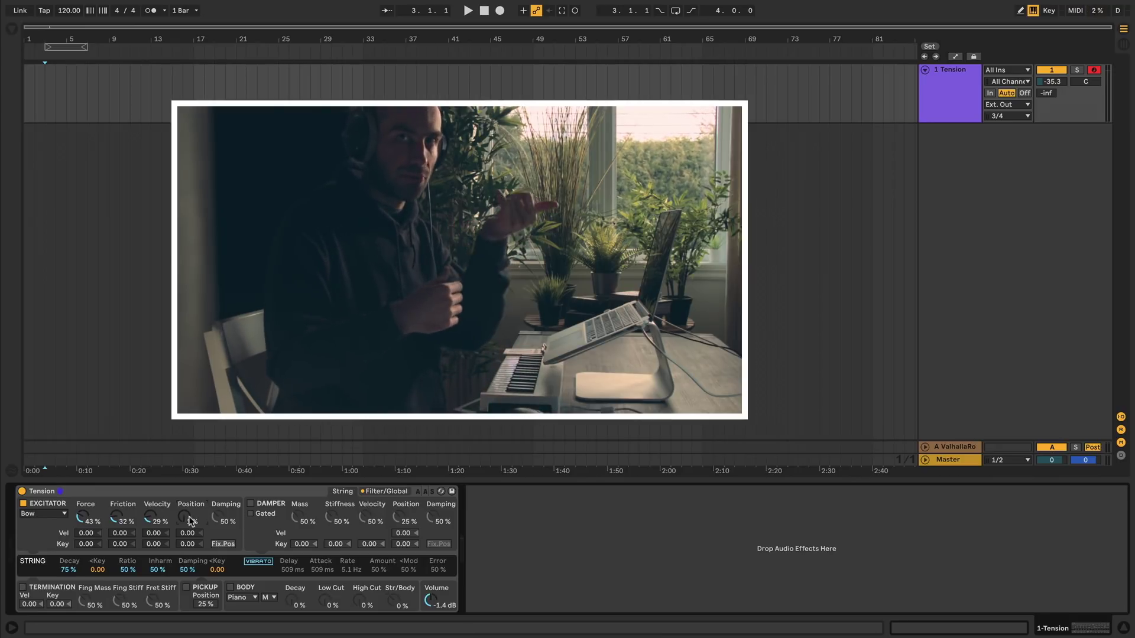
{"action": "left_click_drag", "start_coordinate": [189, 518], "coordinate": [189, 459]}
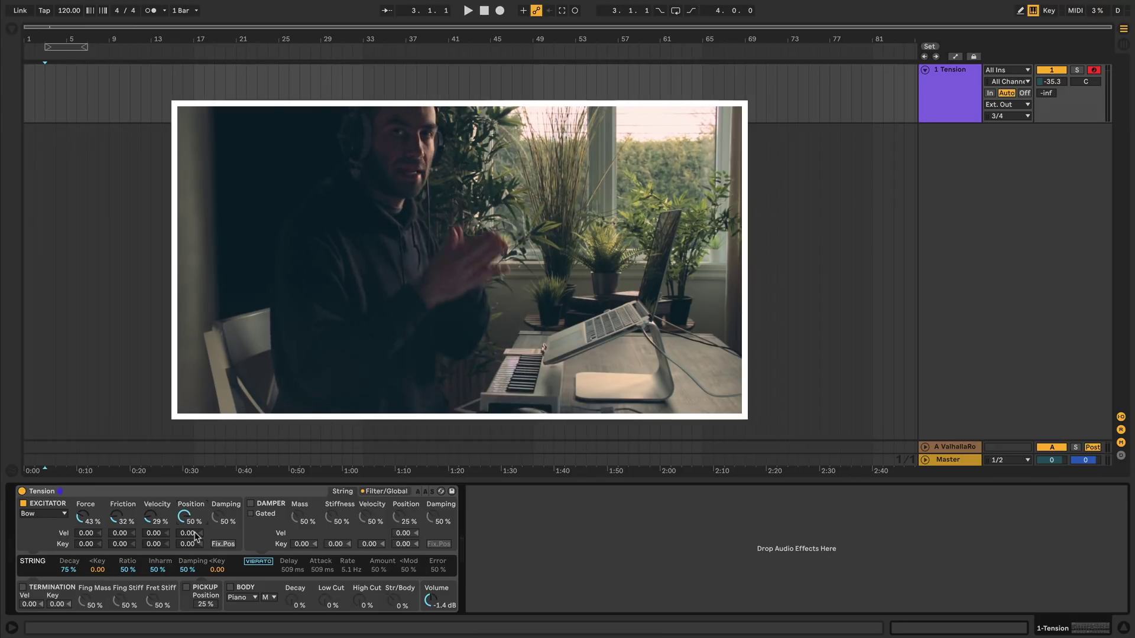
{"action": "left_click", "coordinate": [223, 544]}
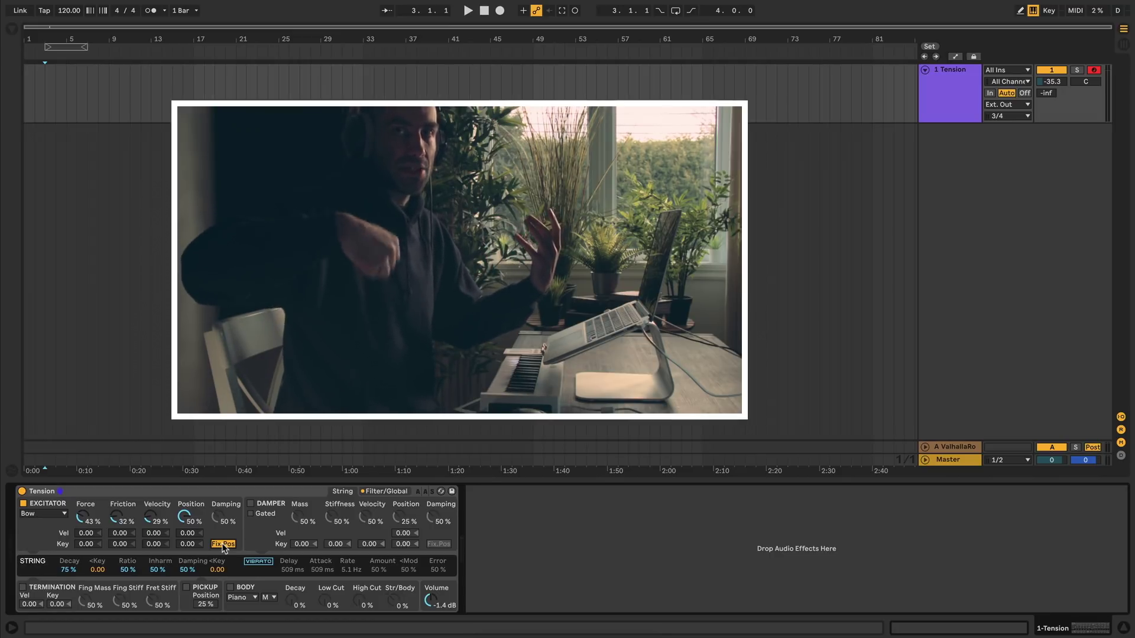
- Switch the excitator to Hammer and set Mass to 32%, Stiffness to 51%, Position to 24% and Damping to 17%
{"action": "left_click", "coordinate": [44, 514]}
{"action": "left_click", "coordinate": [41, 535]}
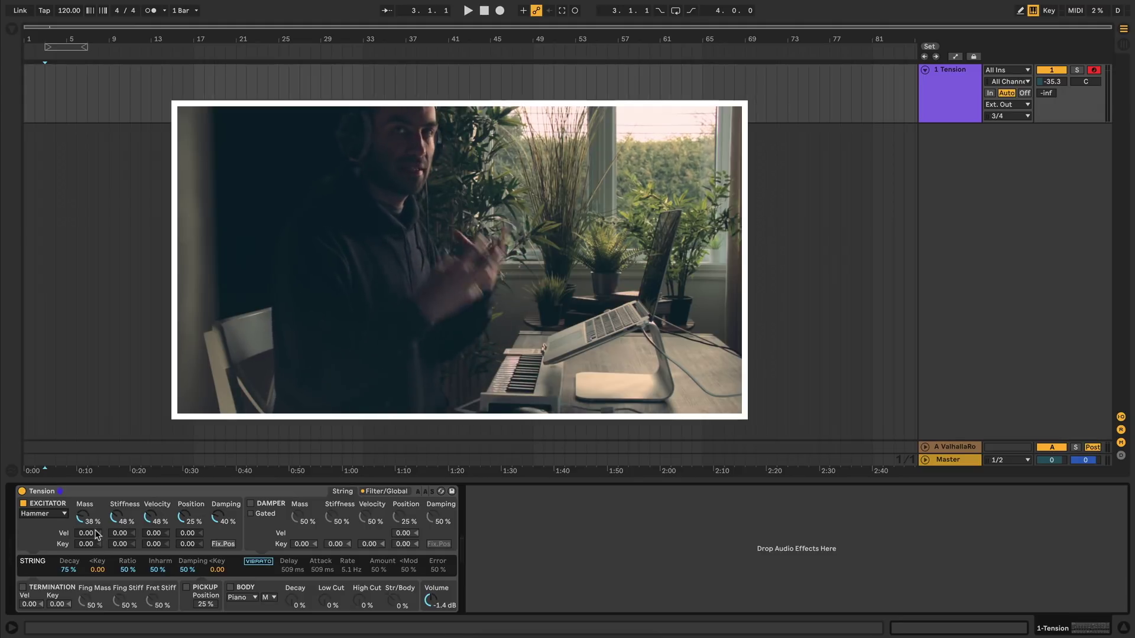
{"action": "left_click_drag", "start_coordinate": [82, 519], "coordinate": [82, 548]}
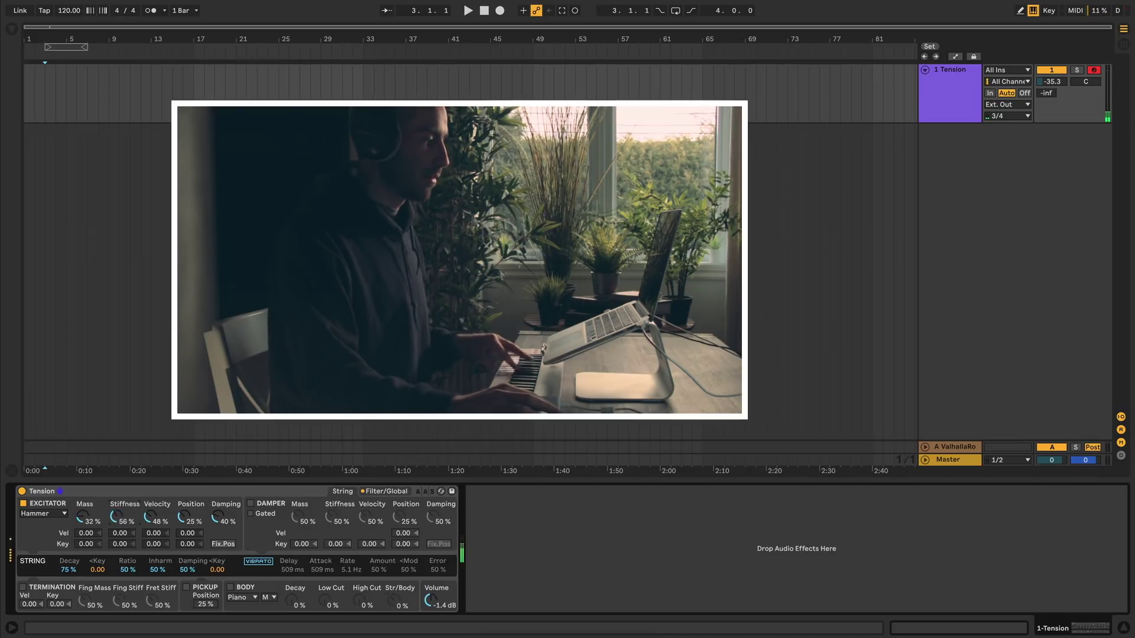
{"action": "left_click_drag", "start_coordinate": [117, 517], "coordinate": [117, 521]}
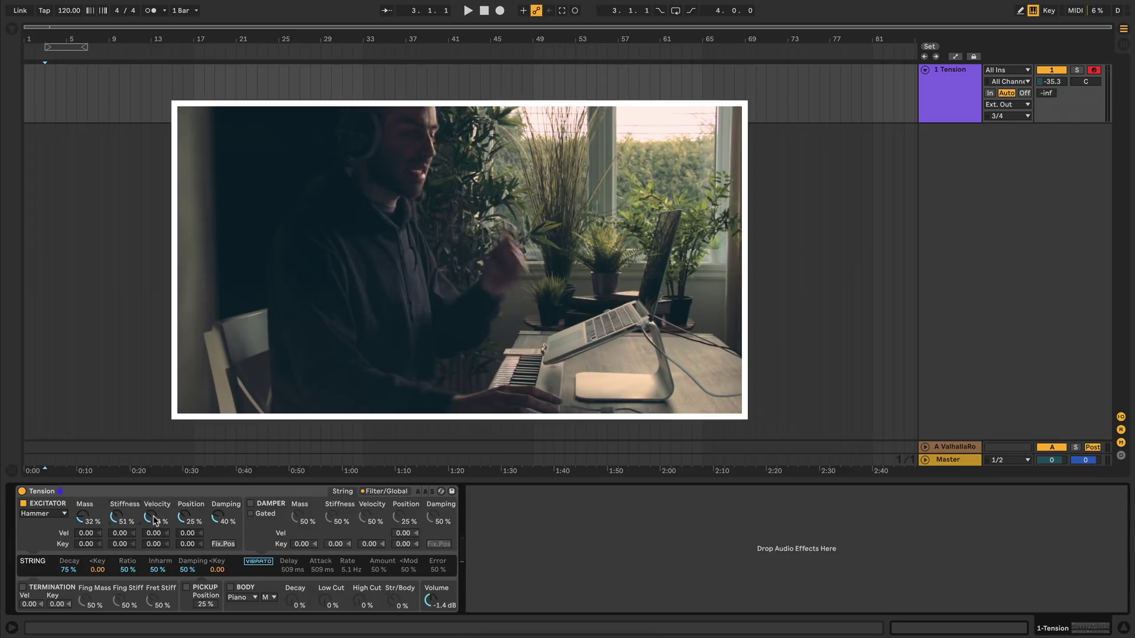
{"action": "left_click_drag", "start_coordinate": [184, 517], "coordinate": [183, 517]}
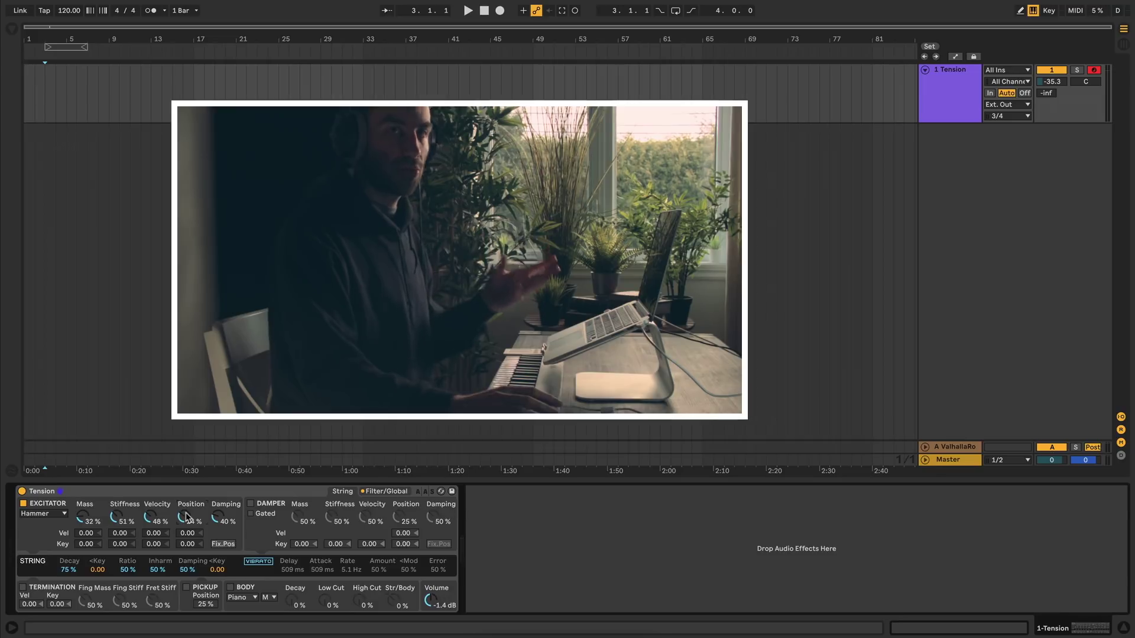
{"action": "left_click_drag", "start_coordinate": [226, 519], "coordinate": [227, 523]}
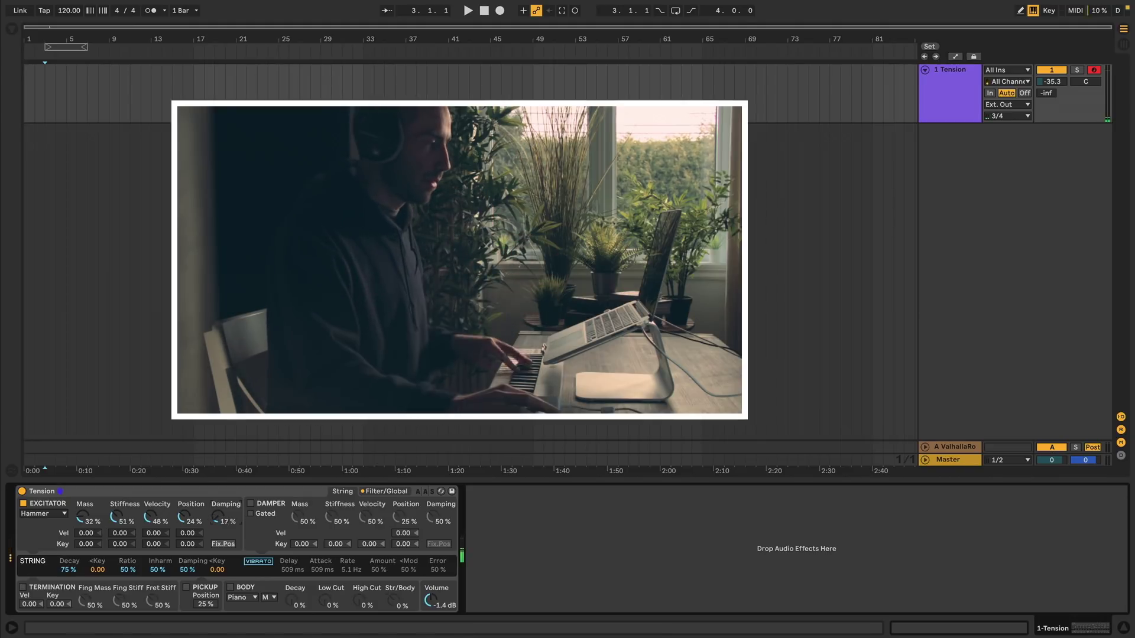
- Switch the excitator to Hammer (bouncing) and set Velocity to 55%, Stiffness to 40% and Mass to 80%
{"action": "left_click", "coordinate": [42, 514]}
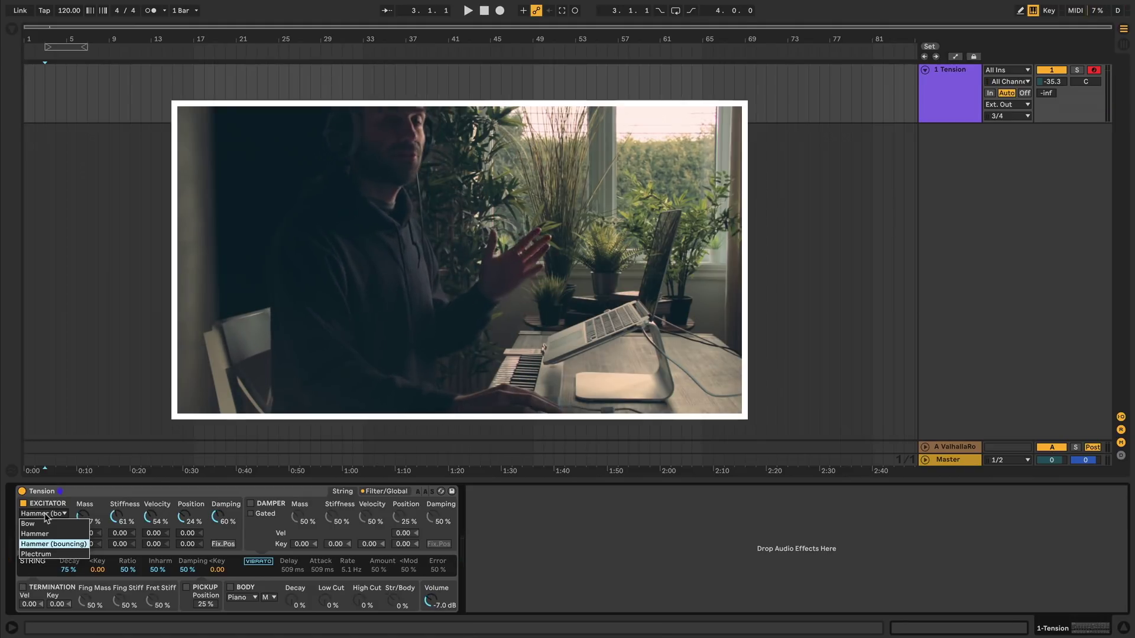
{"action": "left_click", "coordinate": [54, 549]}
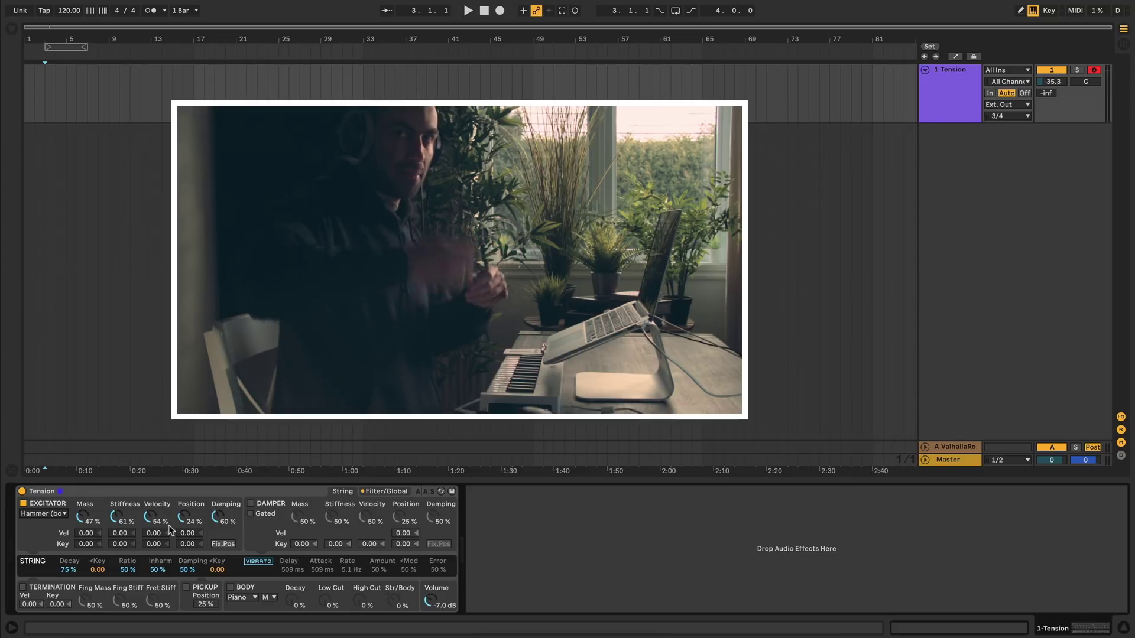
{"action": "left_click_drag", "start_coordinate": [151, 518], "coordinate": [151, 515]}
{"action": "left_click_drag", "start_coordinate": [80, 518], "coordinate": [79, 479]}
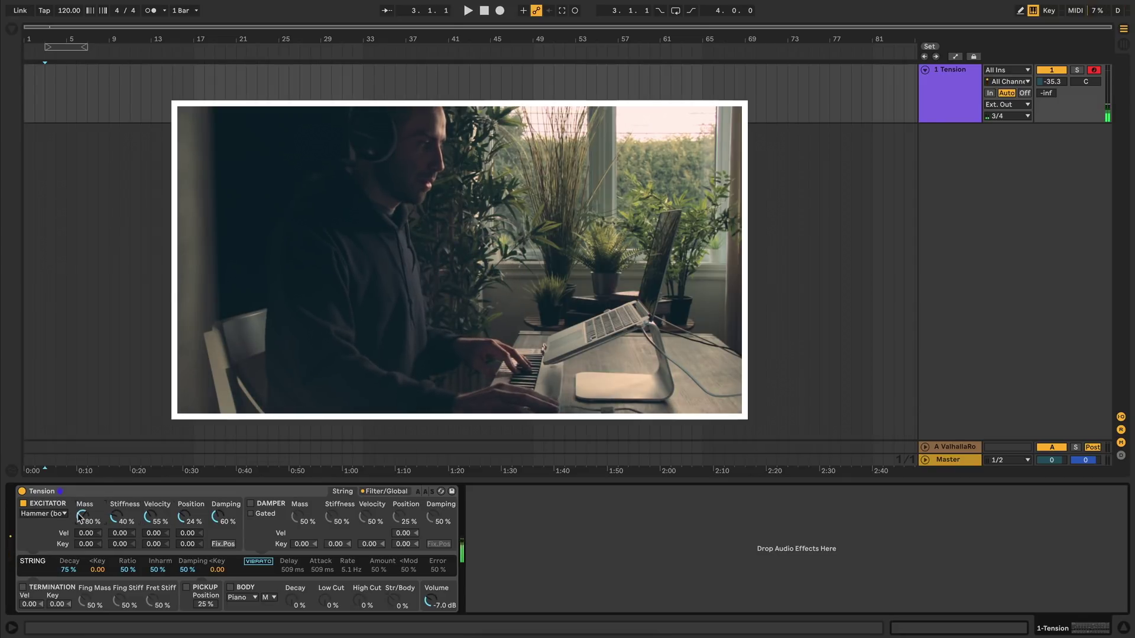
- Switch the excitator to Plectrum and set Protrusion to 41% and Stiffness to 30%
{"action": "left_click", "coordinate": [47, 514]}
{"action": "left_click", "coordinate": [59, 558]}
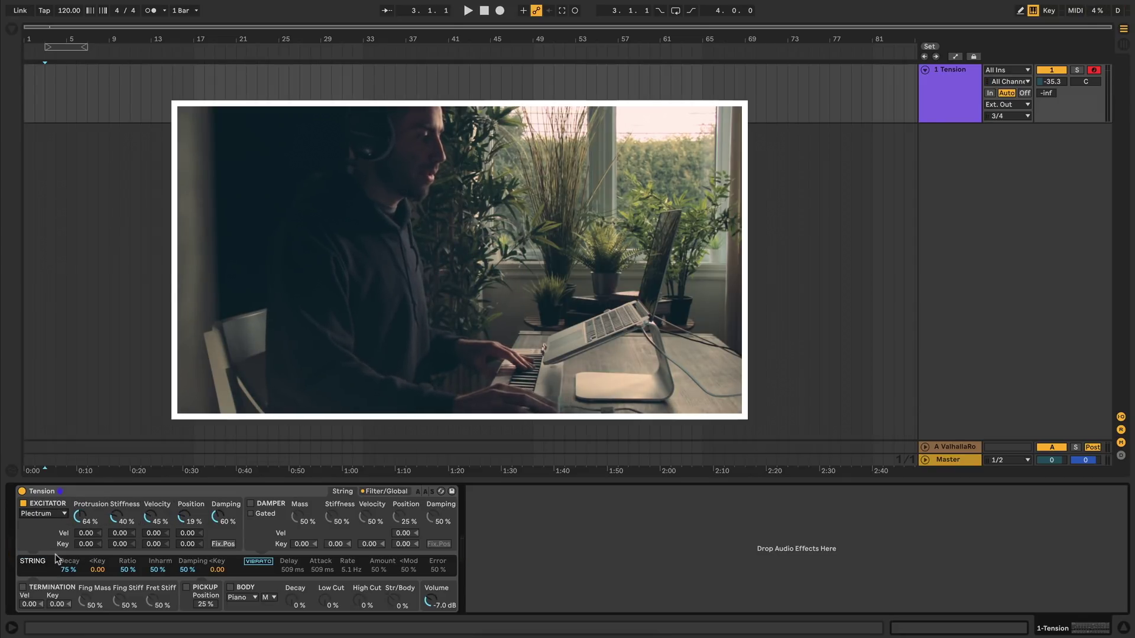
{"action": "left_click_drag", "start_coordinate": [78, 518], "coordinate": [78, 531]}
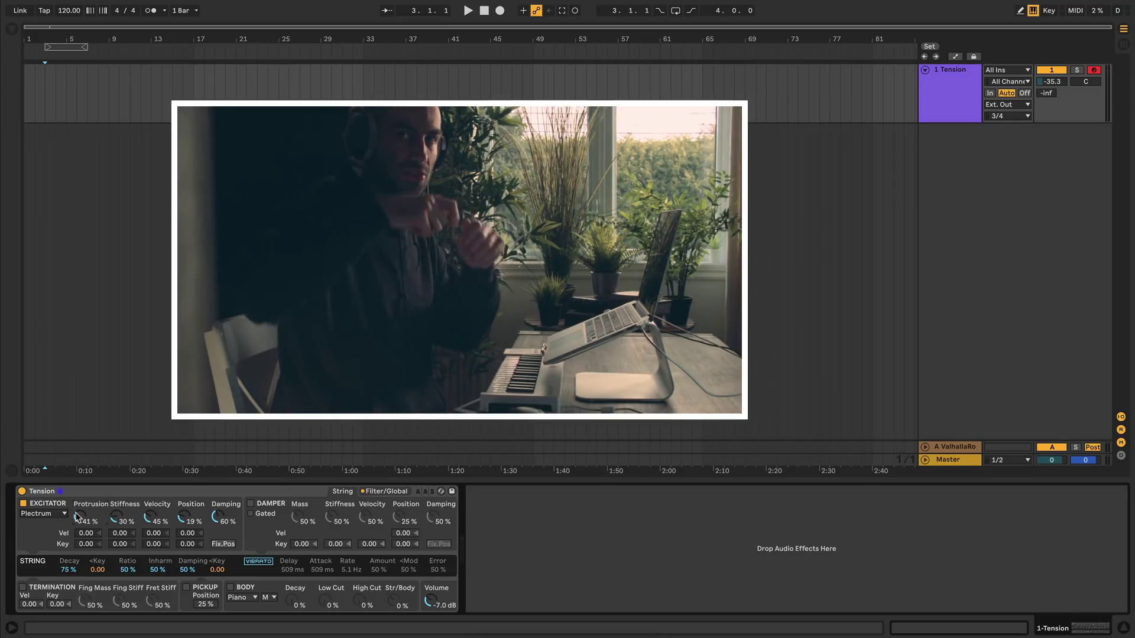
{"action": "left_click_drag", "start_coordinate": [78, 517], "coordinate": [116, 513]}
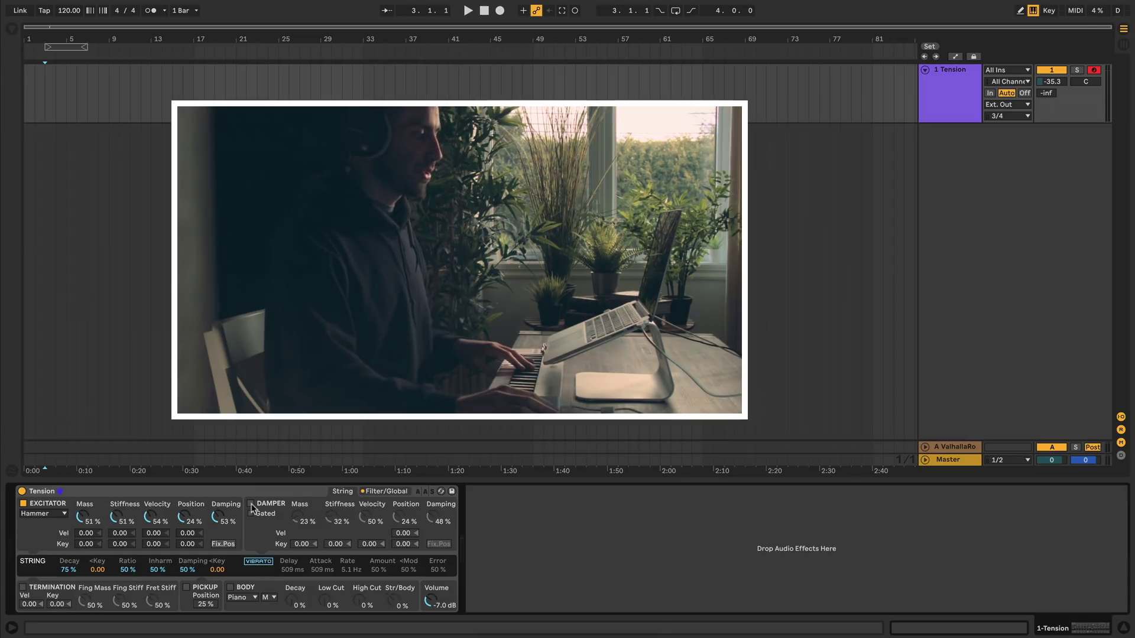
- Enable the damper with Mass 27% and Stiffness 38%, and try the sound with the excitator switched off
{"action": "left_click", "coordinate": [250, 504]}
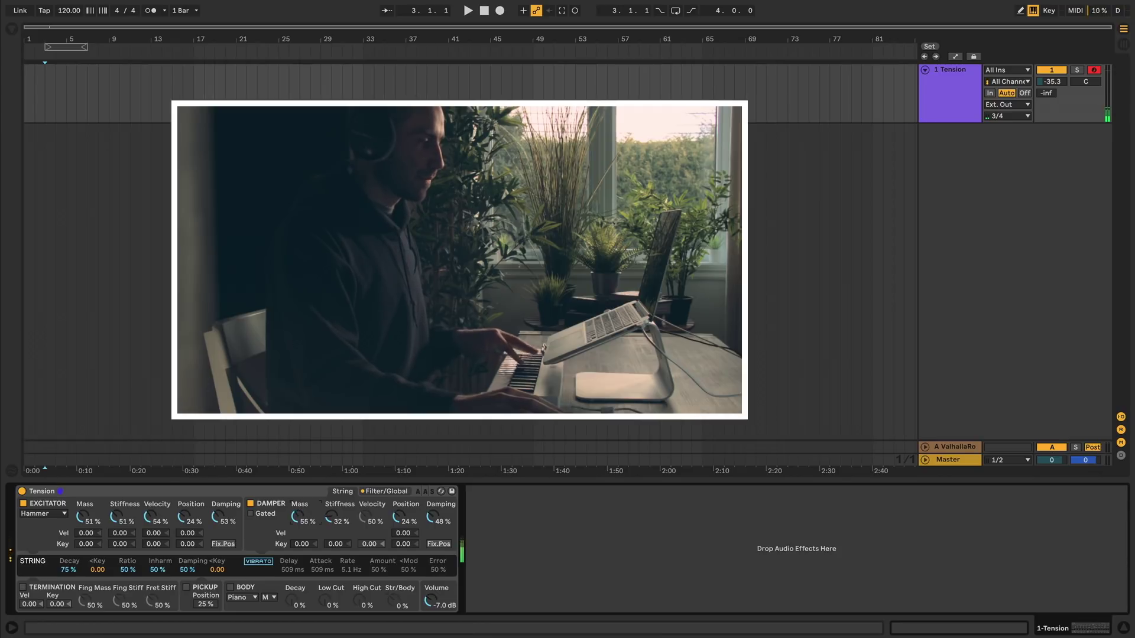
{"action": "left_click_drag", "start_coordinate": [331, 516], "coordinate": [332, 577]}
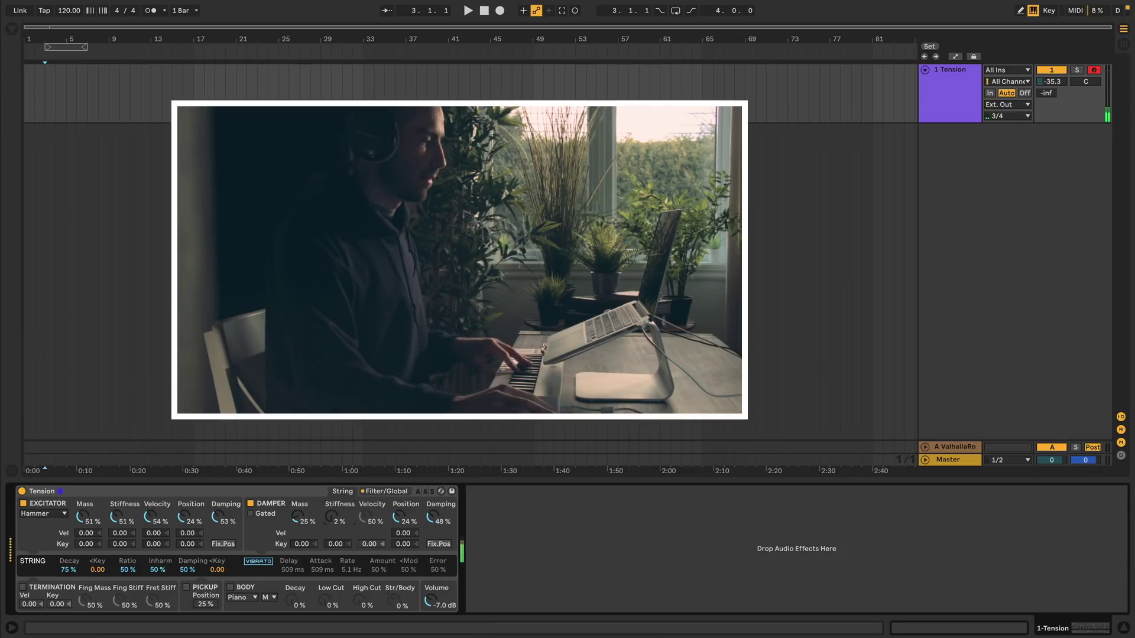
{"action": "left_click_drag", "start_coordinate": [331, 516], "coordinate": [331, 509]}
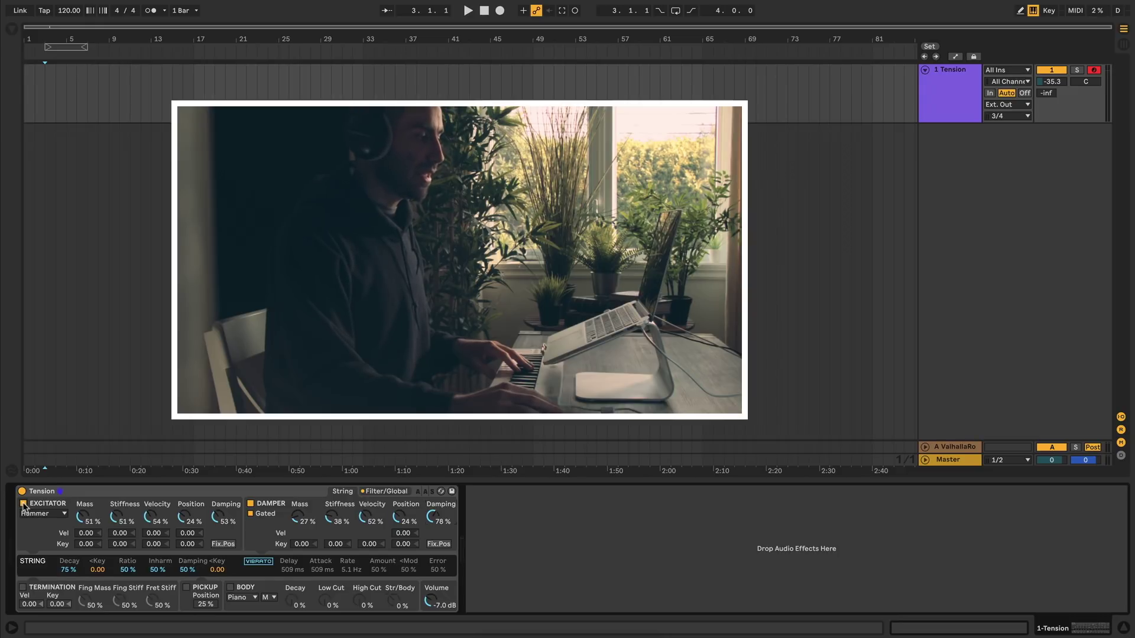
{"action": "left_click", "coordinate": [23, 504]}
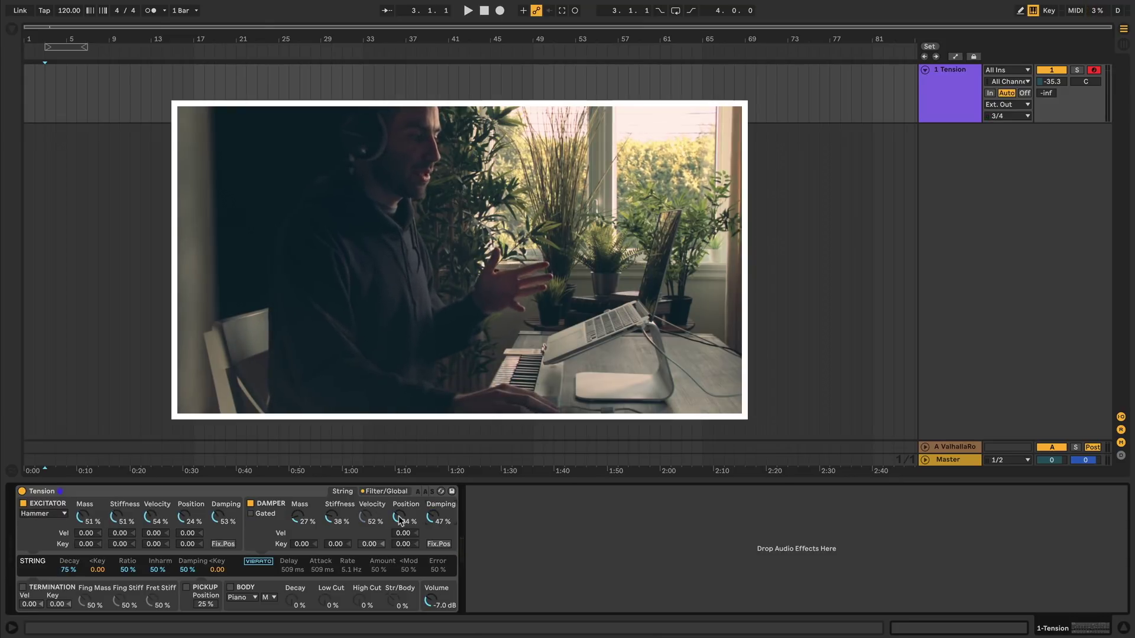
- Set the damper's Position to 25% and Damping to 48%, trying its fixed position option on and off
{"action": "left_click_drag", "start_coordinate": [399, 517], "coordinate": [399, 514]}
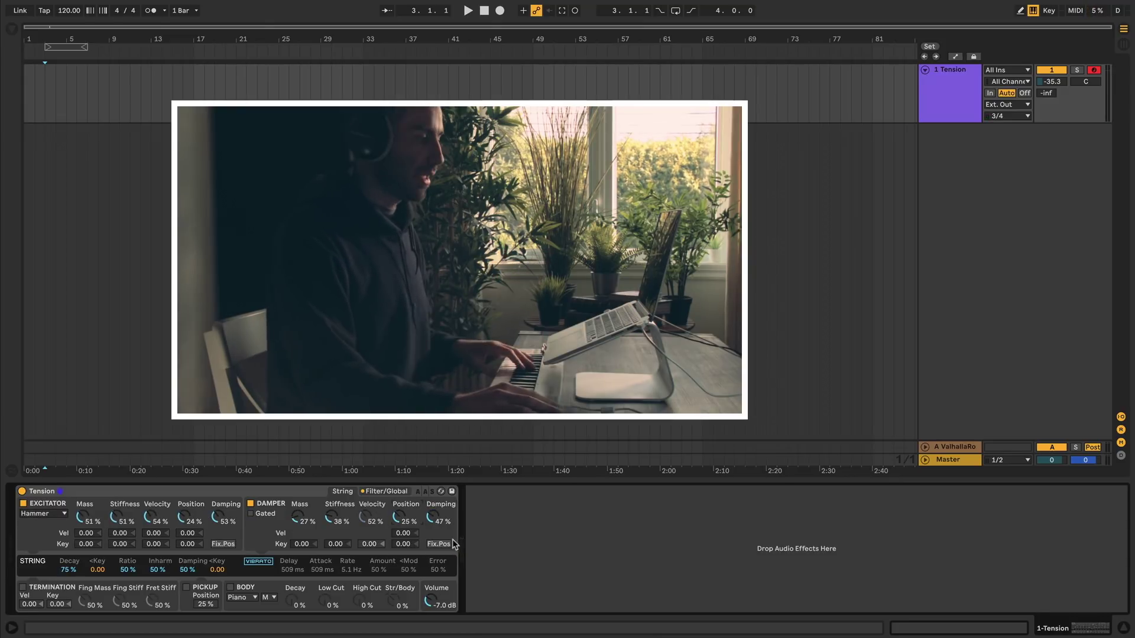
{"action": "left_click", "coordinate": [439, 544]}
{"action": "left_click", "coordinate": [439, 544]}
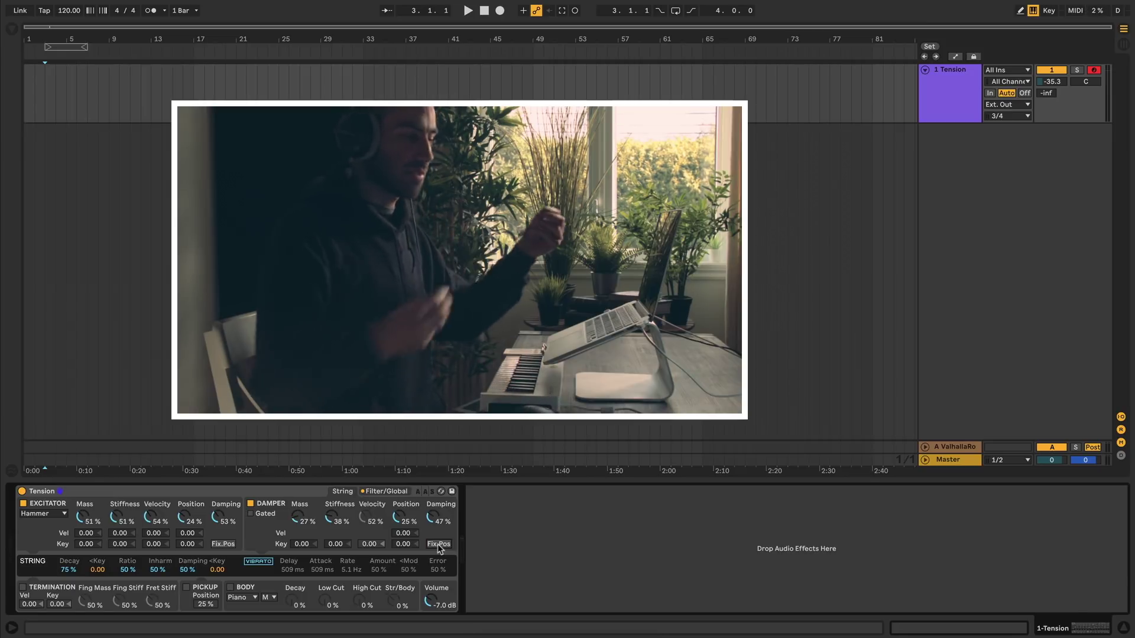
{"action": "scroll", "coordinate": [436, 518], "scroll_direction": "down", "scroll_amount": 5}
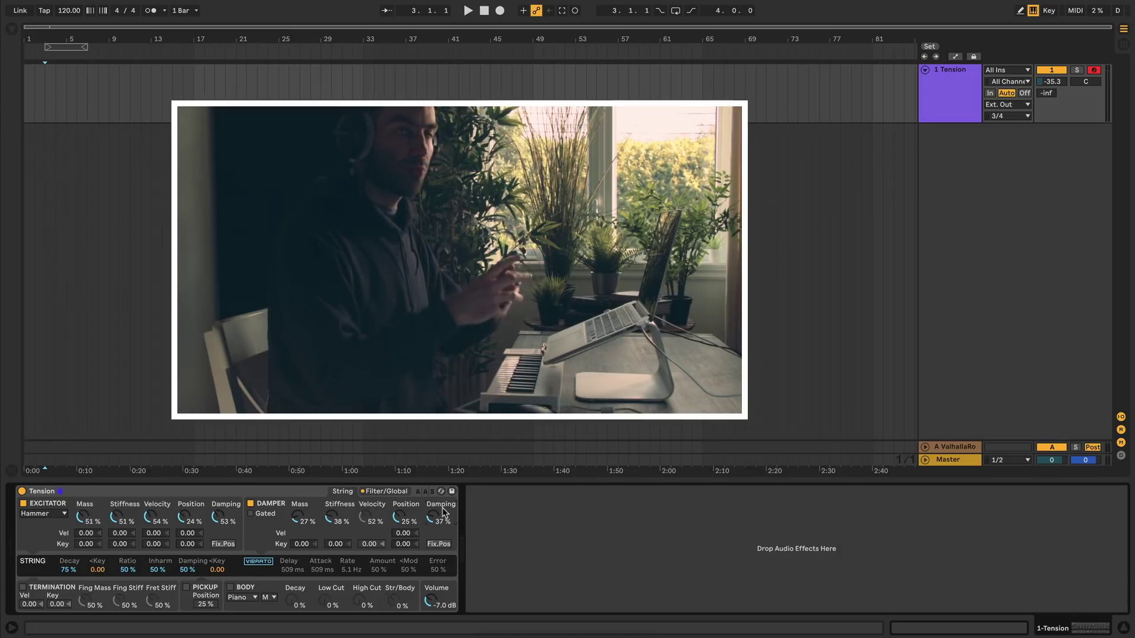
{"action": "left_click_drag", "start_coordinate": [443, 508], "coordinate": [442, 499]}
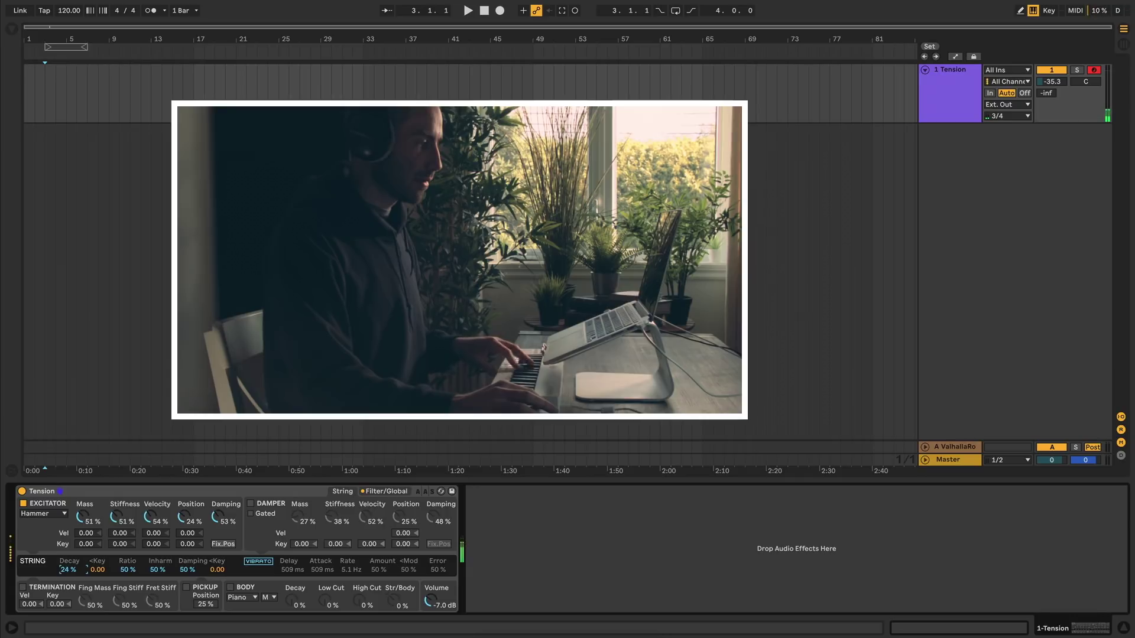
- Set the string's Decay to 56%, and try a Ratio of 100% before restoring it to 50%
{"action": "left_click_drag", "start_coordinate": [66, 570], "coordinate": [100, 572]}
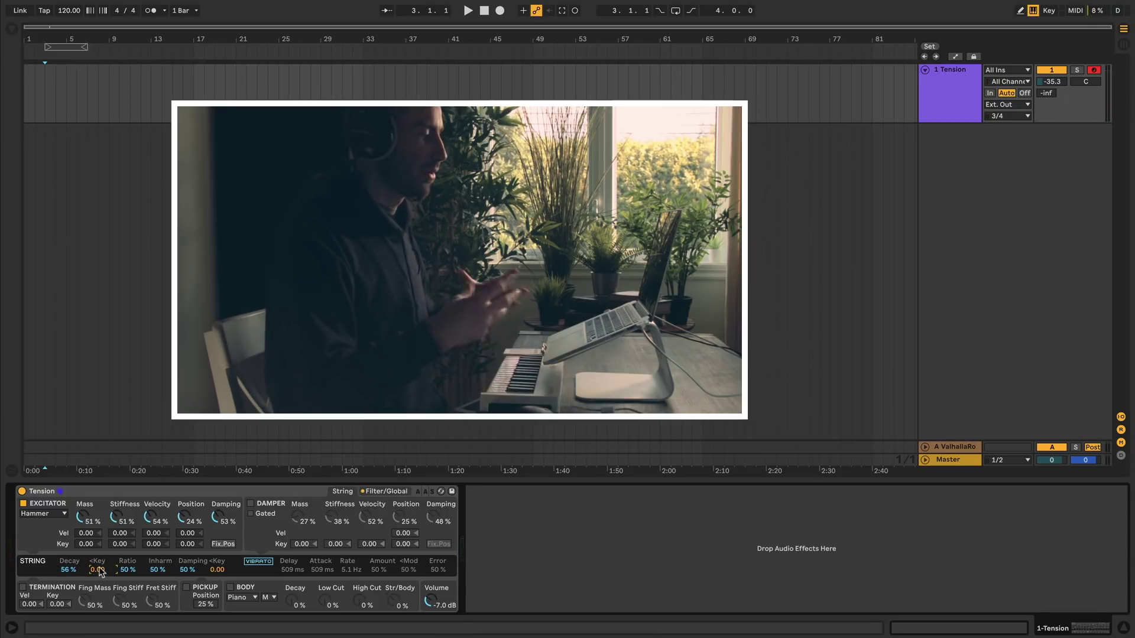
{"action": "left_click", "coordinate": [133, 570]}
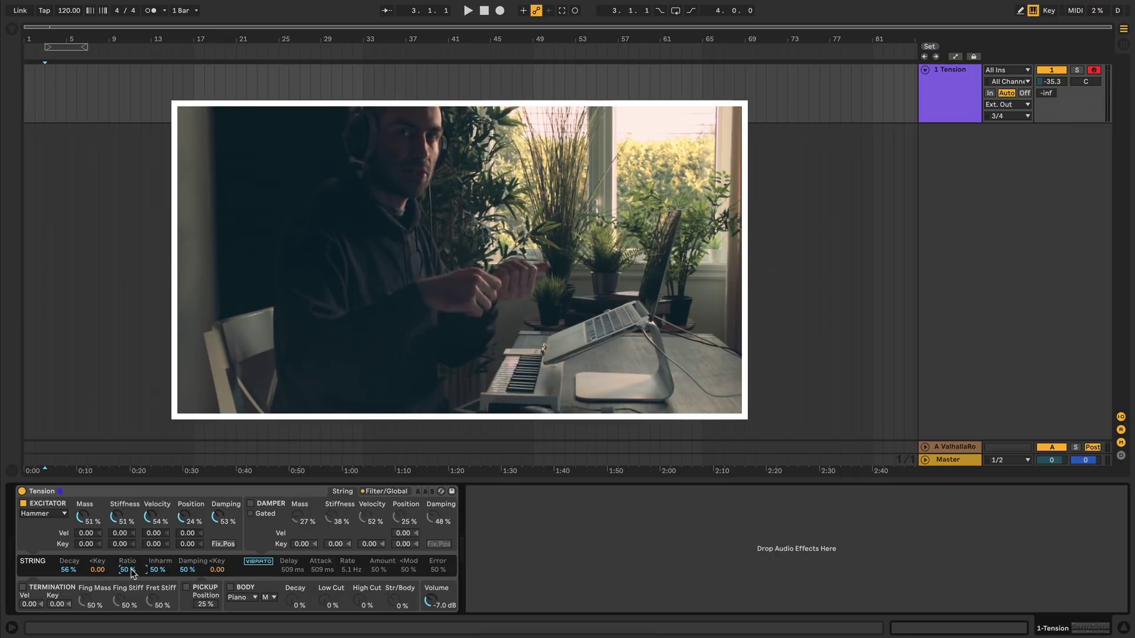
{"action": "left_click_drag", "start_coordinate": [129, 571], "coordinate": [129, 544]}
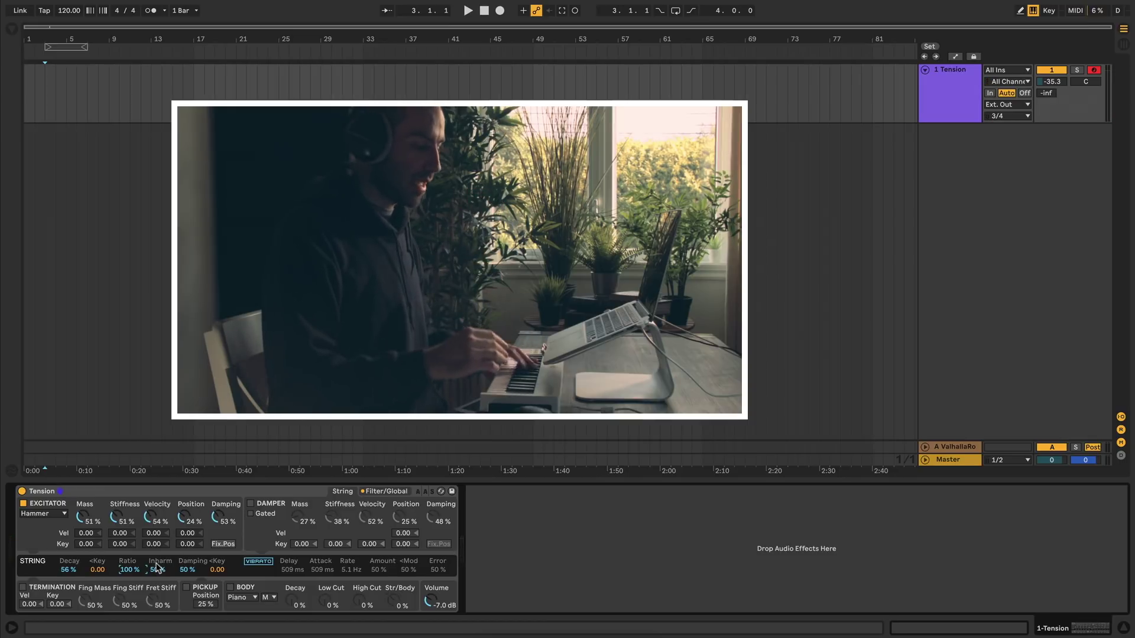
{"action": "left_click_drag", "start_coordinate": [130, 570], "coordinate": [130, 628]}
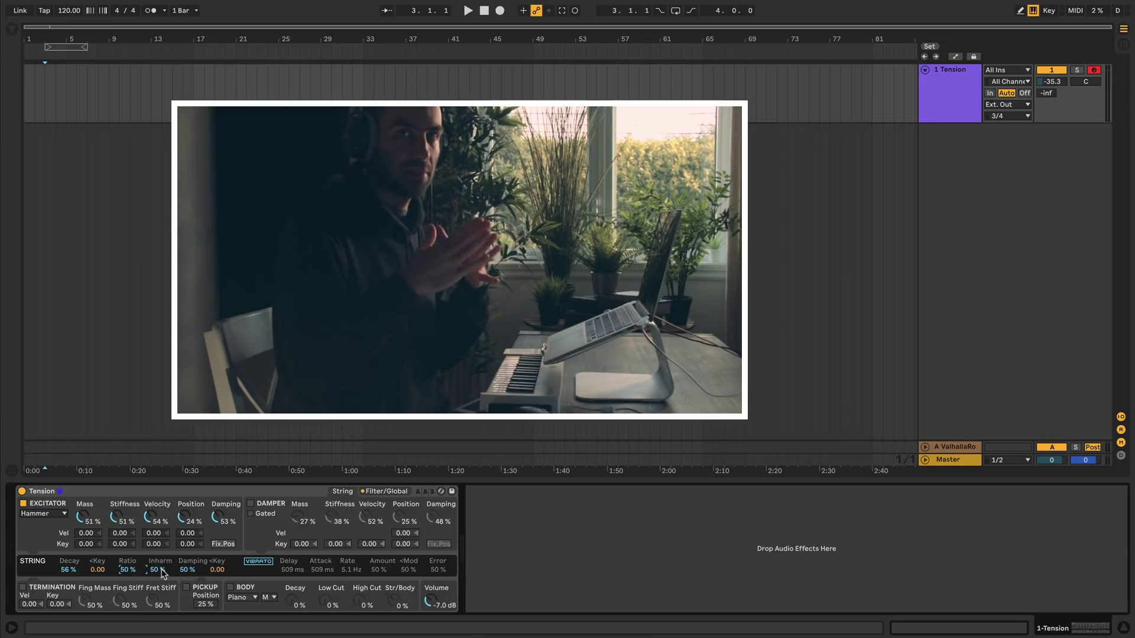
- Try the string's Inharm at 77%, reset it to 50%, and adjust the string's Damping
{"action": "left_click_drag", "start_coordinate": [161, 571], "coordinate": [162, 567]}
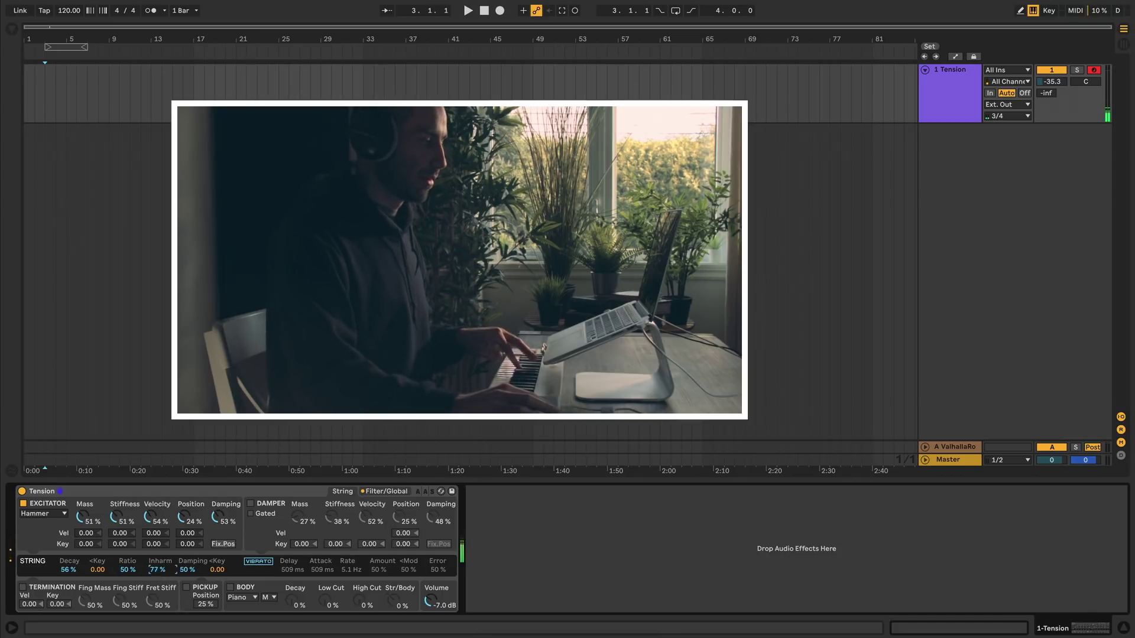
{"action": "double_click", "coordinate": [160, 570]}
{"action": "left_click_drag", "start_coordinate": [183, 571], "coordinate": [183, 566]}
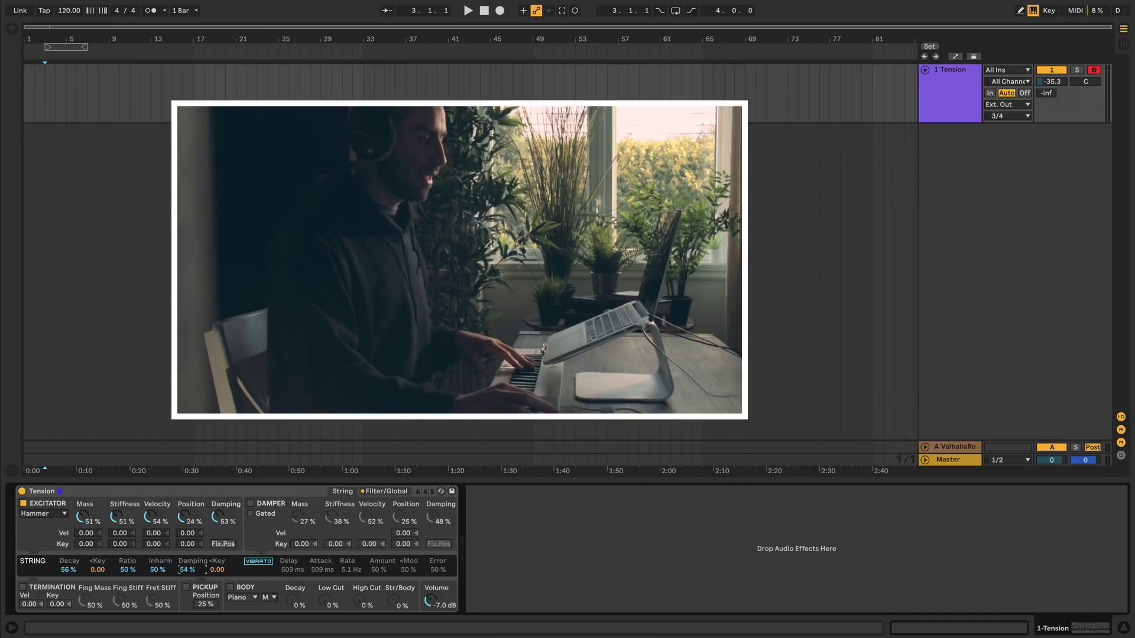
- Try a lower Damping on the string and reset it to 50%
{"action": "left_click_drag", "start_coordinate": [186, 571], "coordinate": [185, 585]}
{"action": "double_click", "coordinate": [187, 570]}
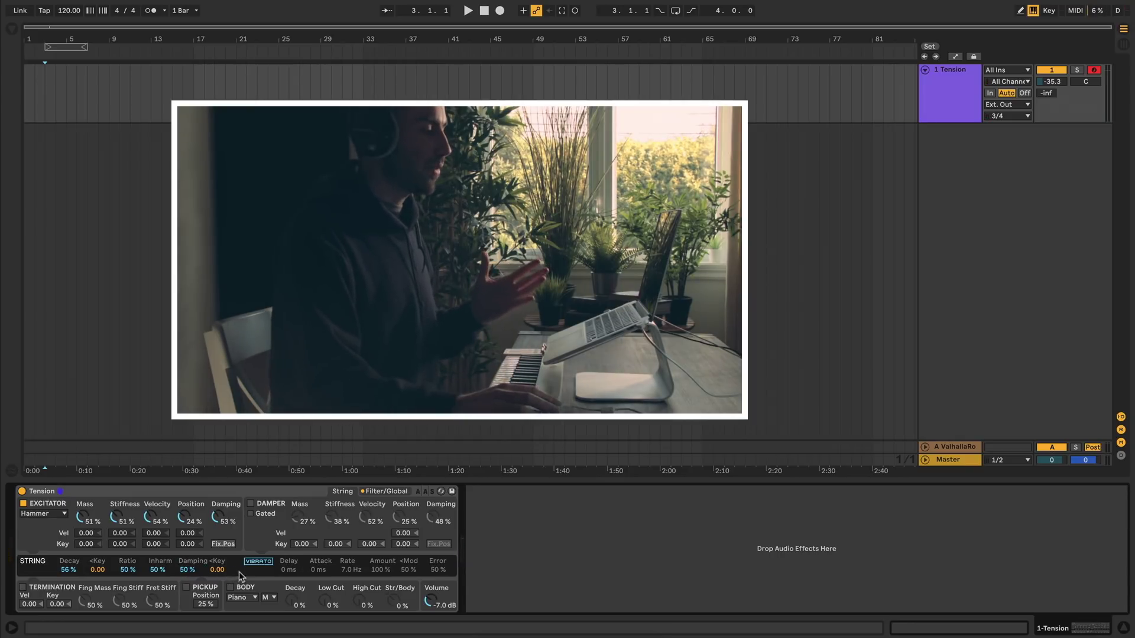
- Enable the string's vibrato and try it with Rate 4.2 Hz, Amount 84% and Error 84%
{"action": "left_click", "coordinate": [263, 562]}
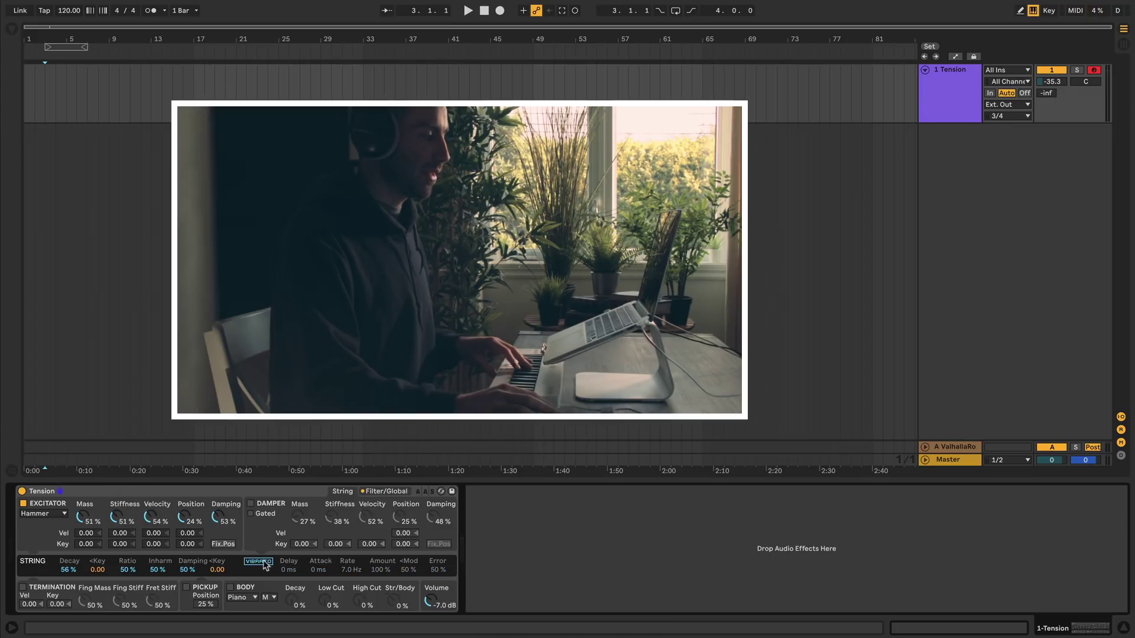
{"action": "left_click", "coordinate": [289, 570]}
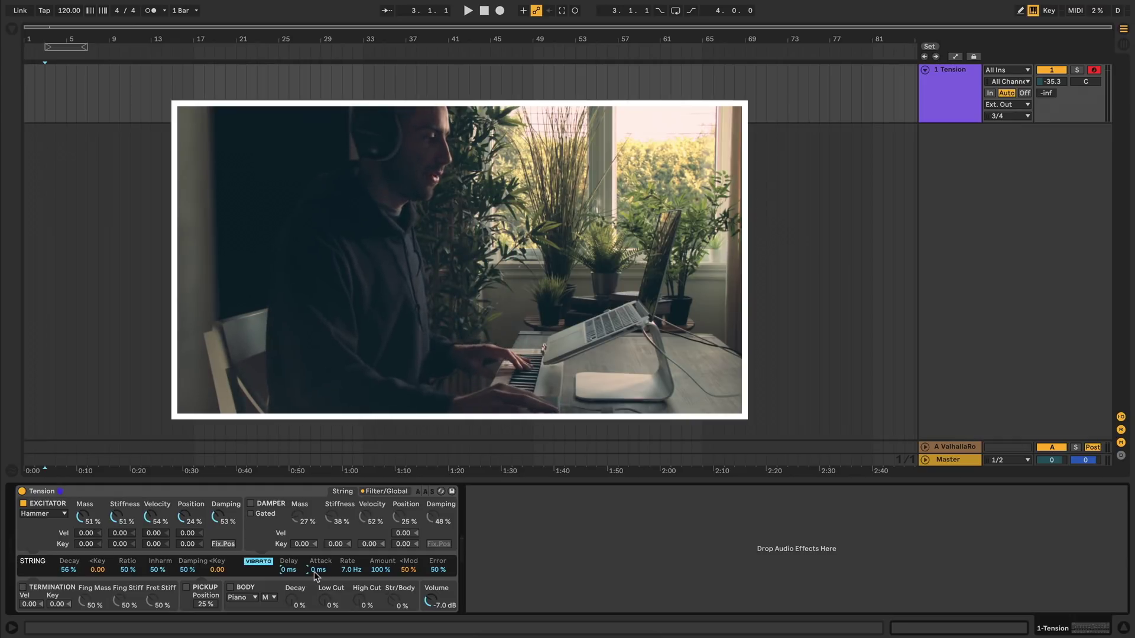
{"action": "left_click_drag", "start_coordinate": [314, 572], "coordinate": [315, 571]}
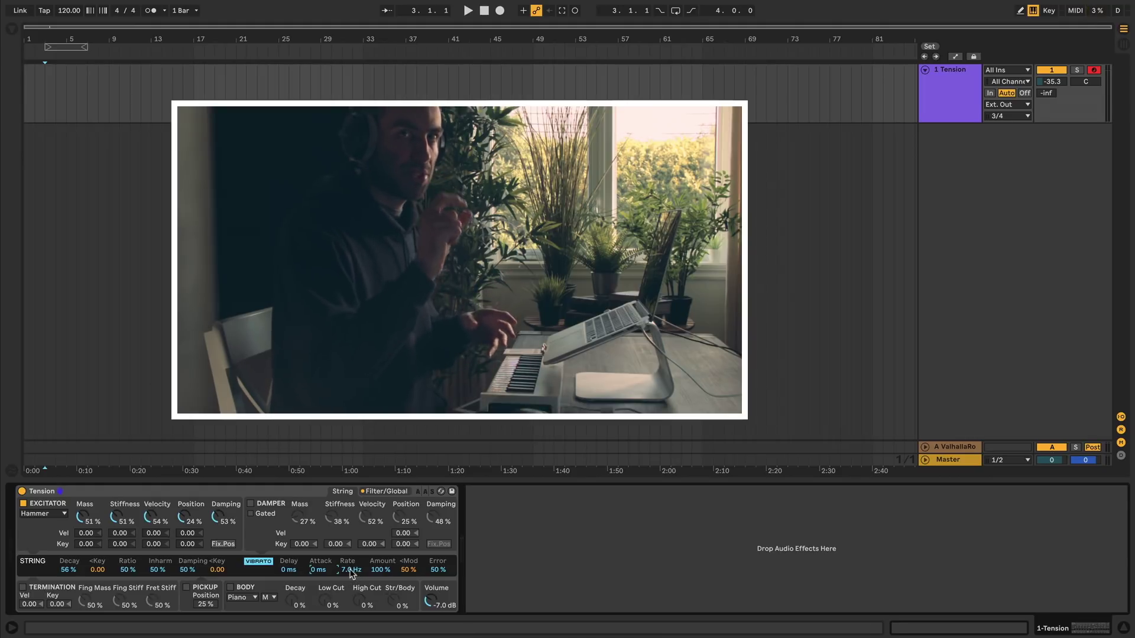
{"action": "left_click_drag", "start_coordinate": [350, 571], "coordinate": [347, 584]}
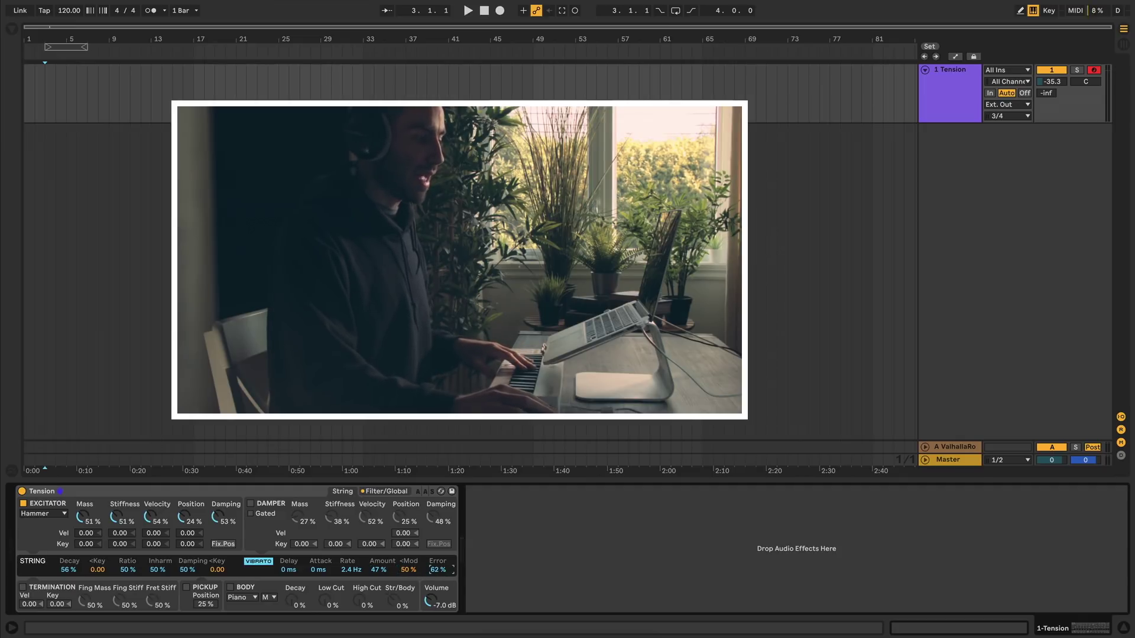
{"action": "left_click_drag", "start_coordinate": [438, 572], "coordinate": [437, 582]}
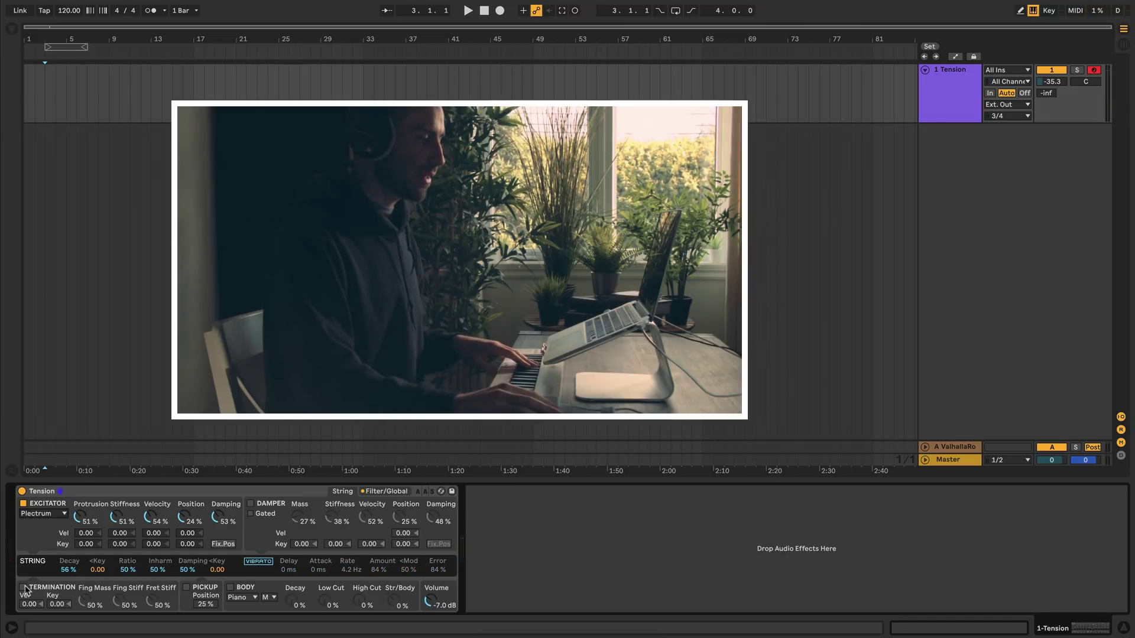
- Enable the termination and set Fing Mass to 40%, Fing Stiff to 35% and Fret Stiff to 72%
{"action": "left_click", "coordinate": [22, 588]}
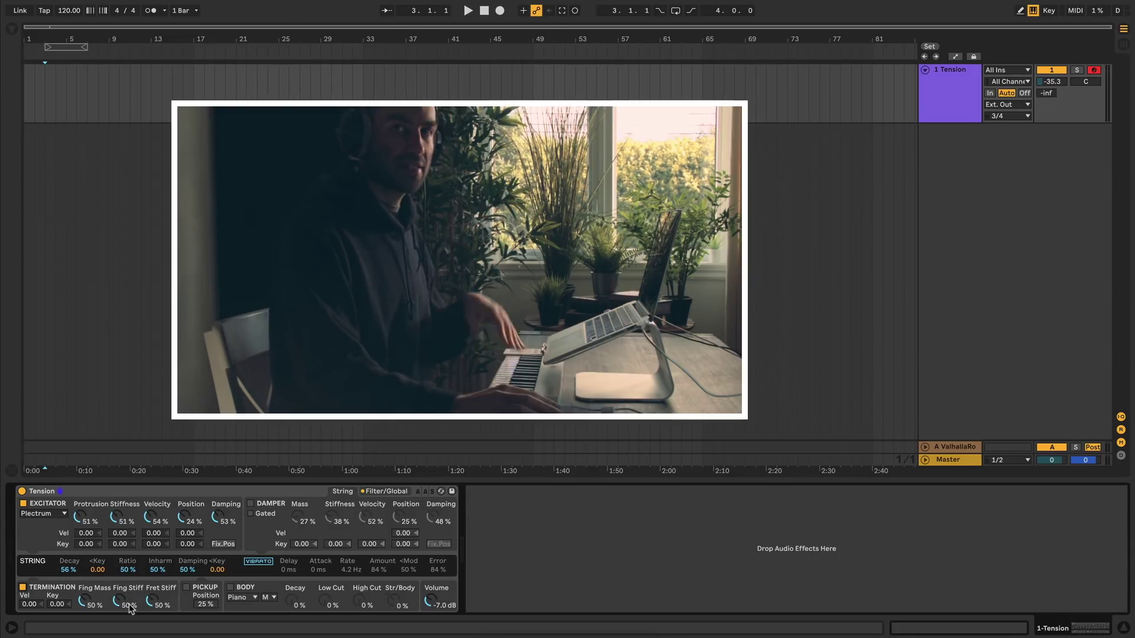
{"action": "left_click_drag", "start_coordinate": [84, 595], "coordinate": [82, 599]}
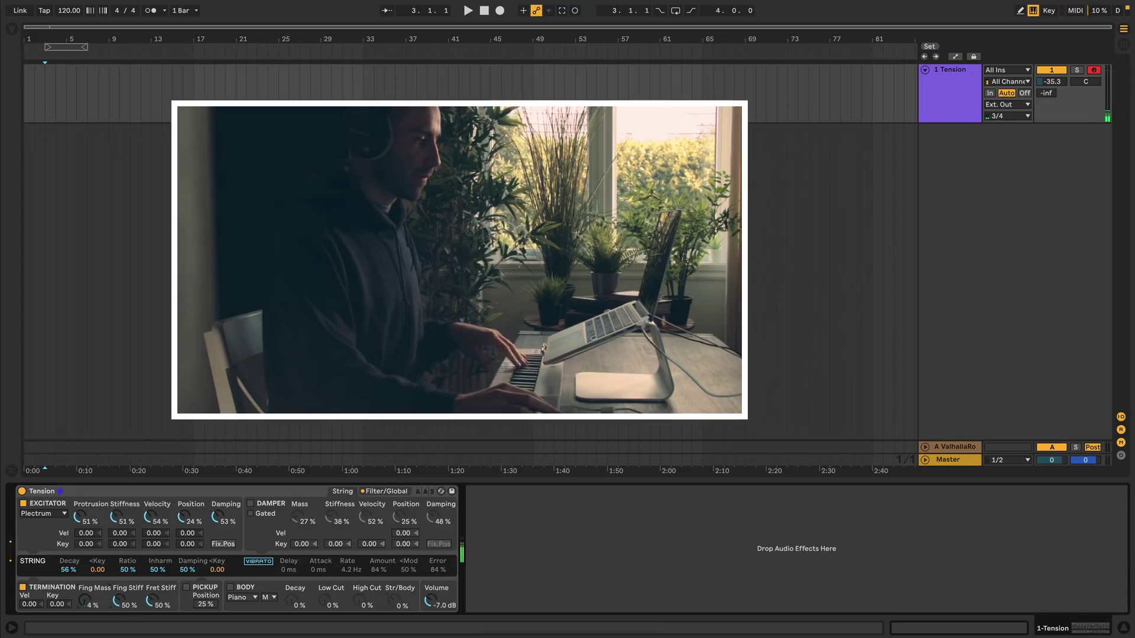
{"action": "left_click_drag", "start_coordinate": [85, 603], "coordinate": [121, 605]}
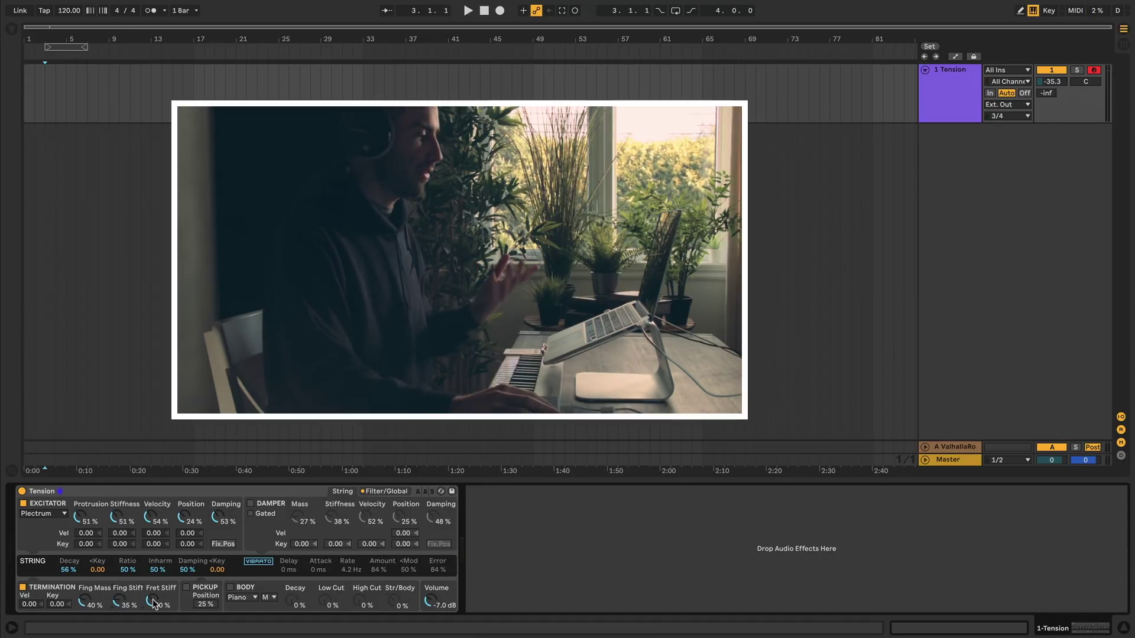
{"action": "left_click_drag", "start_coordinate": [152, 603], "coordinate": [153, 601]}
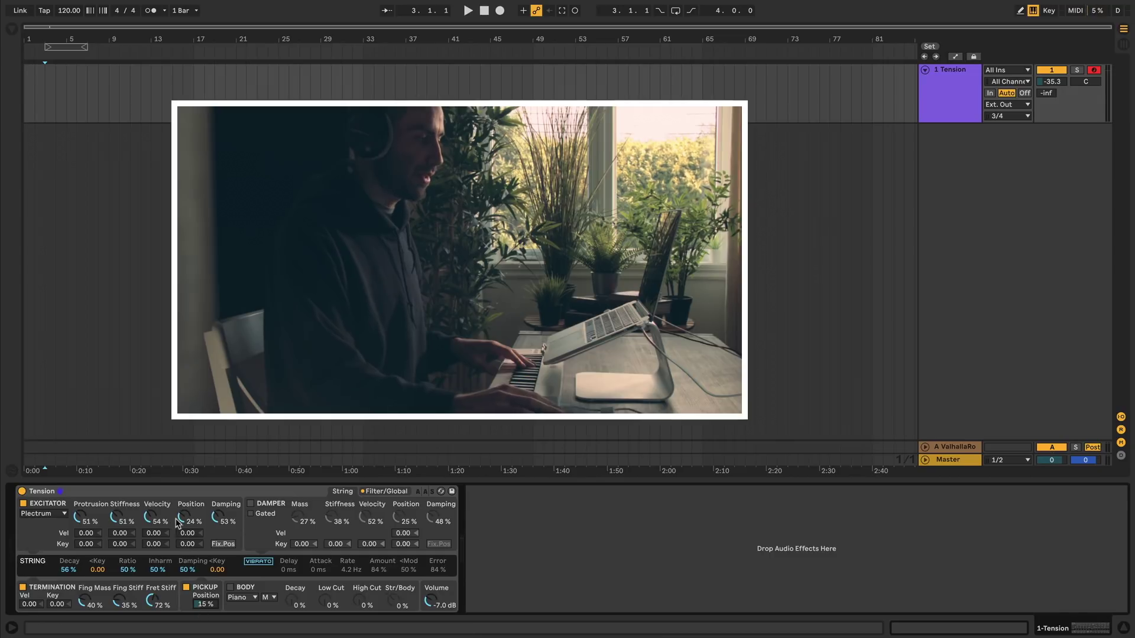
- Try the pickup's Position at 0% and 50%, and set it to 39%
{"action": "left_click_drag", "start_coordinate": [199, 604], "coordinate": [197, 615]}
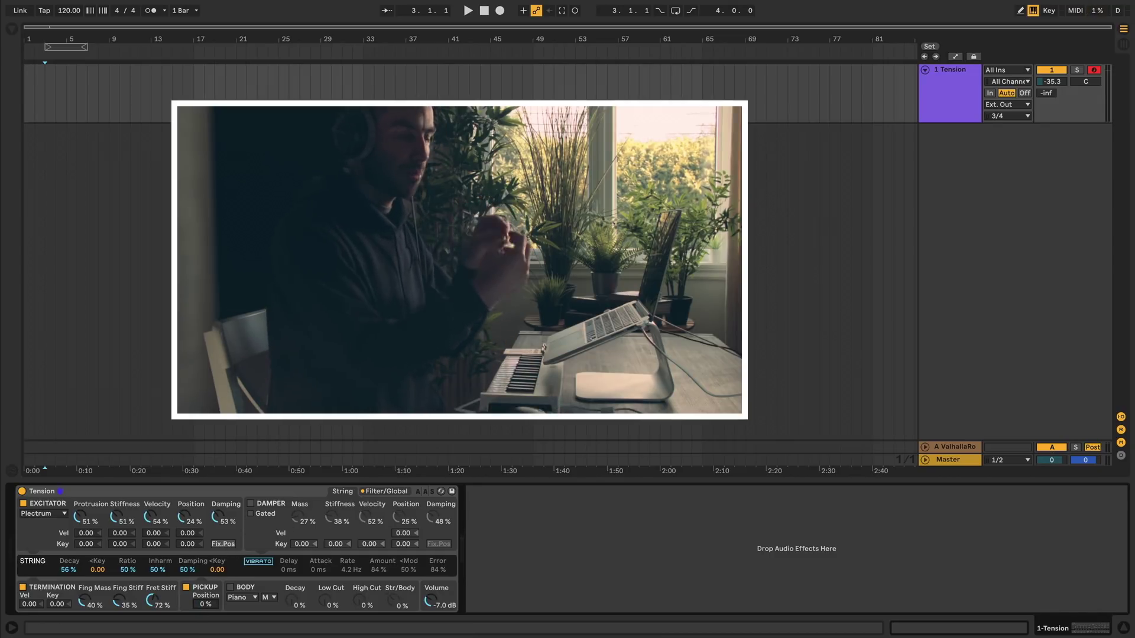
{"action": "left_click_drag", "start_coordinate": [203, 606], "coordinate": [203, 575]}
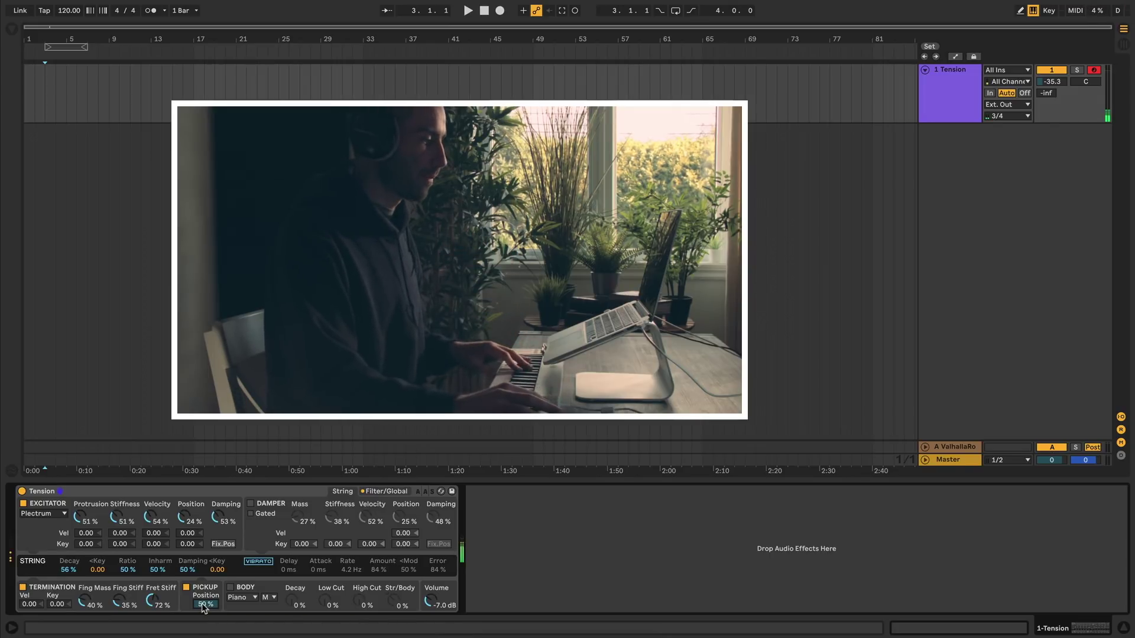
{"action": "left_click_drag", "start_coordinate": [202, 605], "coordinate": [202, 635]}
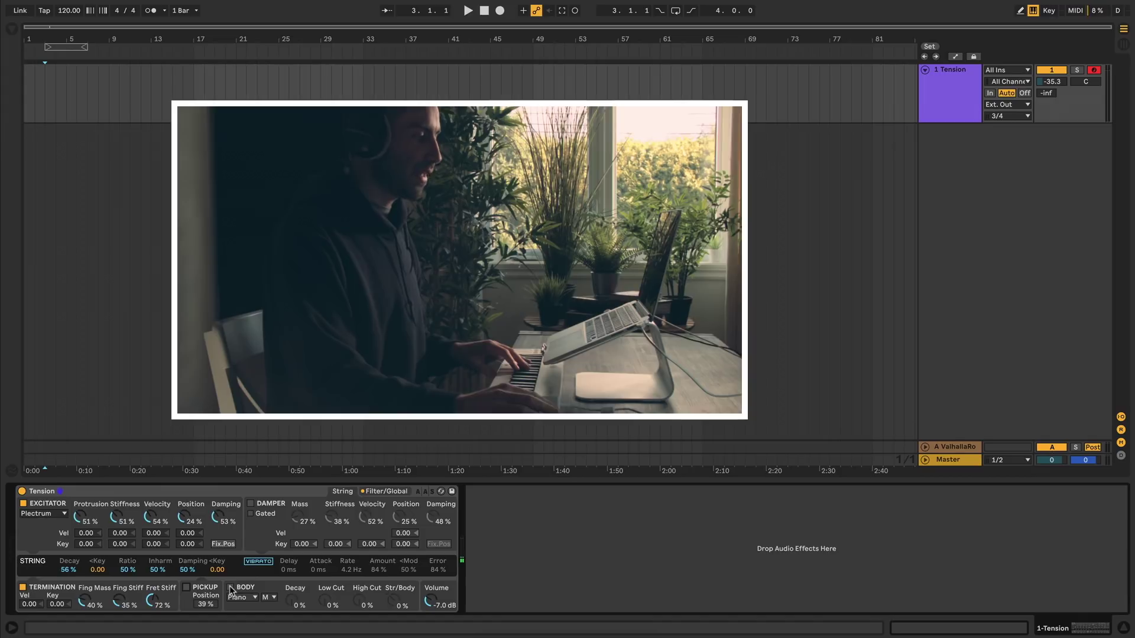
- Set up a Piano body, trying size XS before L, with Decay 75%, Low Cut 67%, High Cut 29% and Str/Body 63%
{"action": "left_click", "coordinate": [253, 598]}
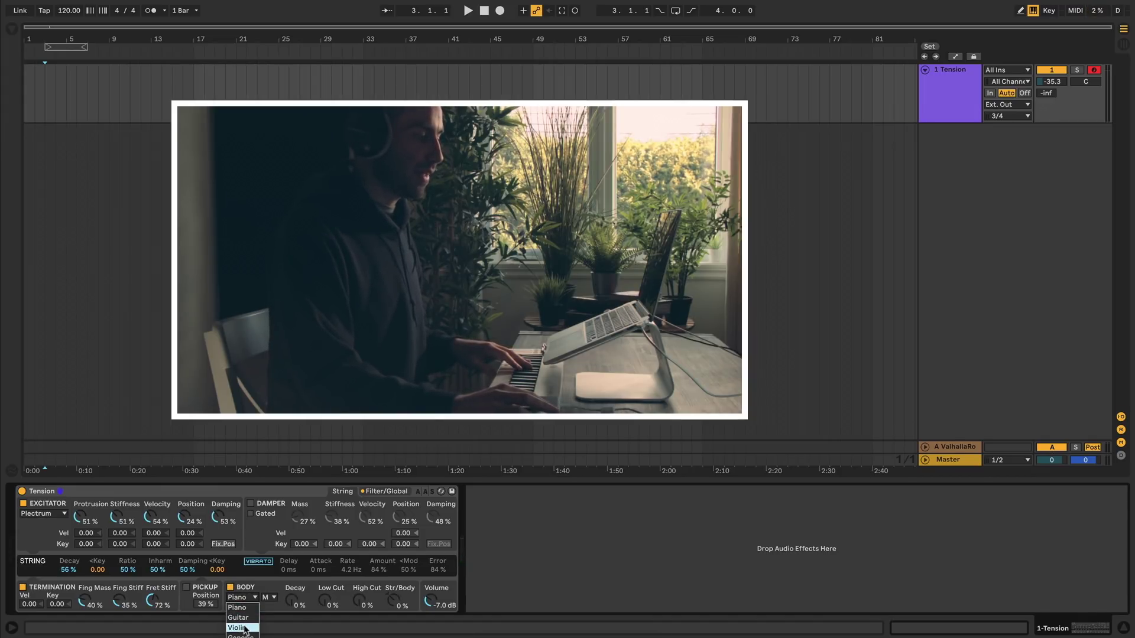
{"action": "left_click", "coordinate": [237, 607]}
{"action": "left_click", "coordinate": [268, 598]}
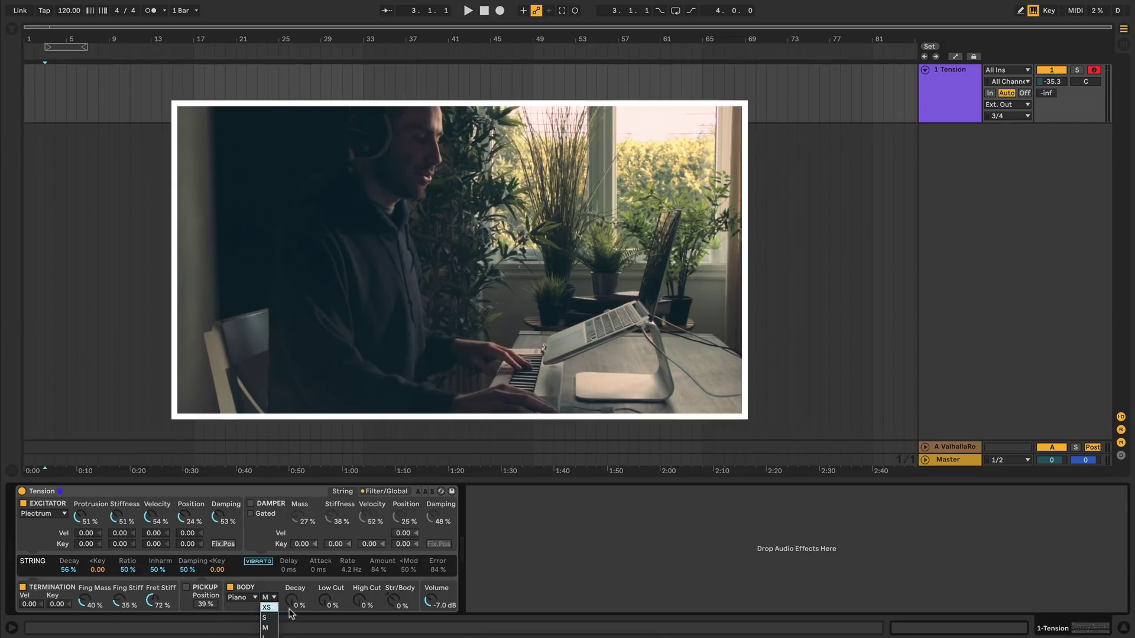
{"action": "left_click", "coordinate": [271, 608]}
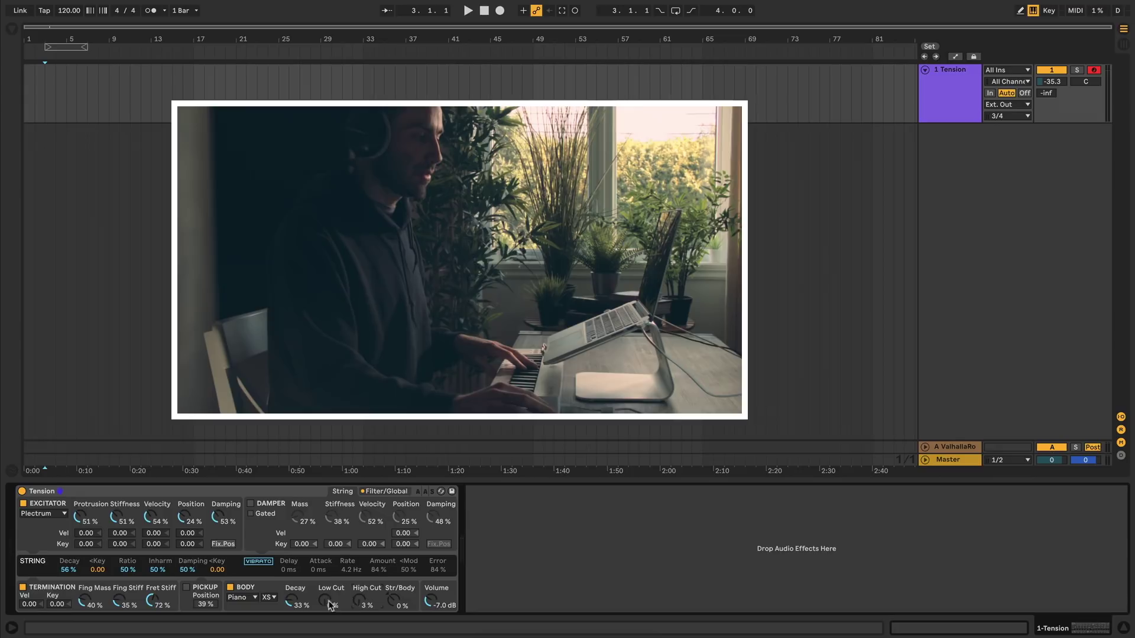
{"action": "left_click_drag", "start_coordinate": [329, 600], "coordinate": [357, 609]}
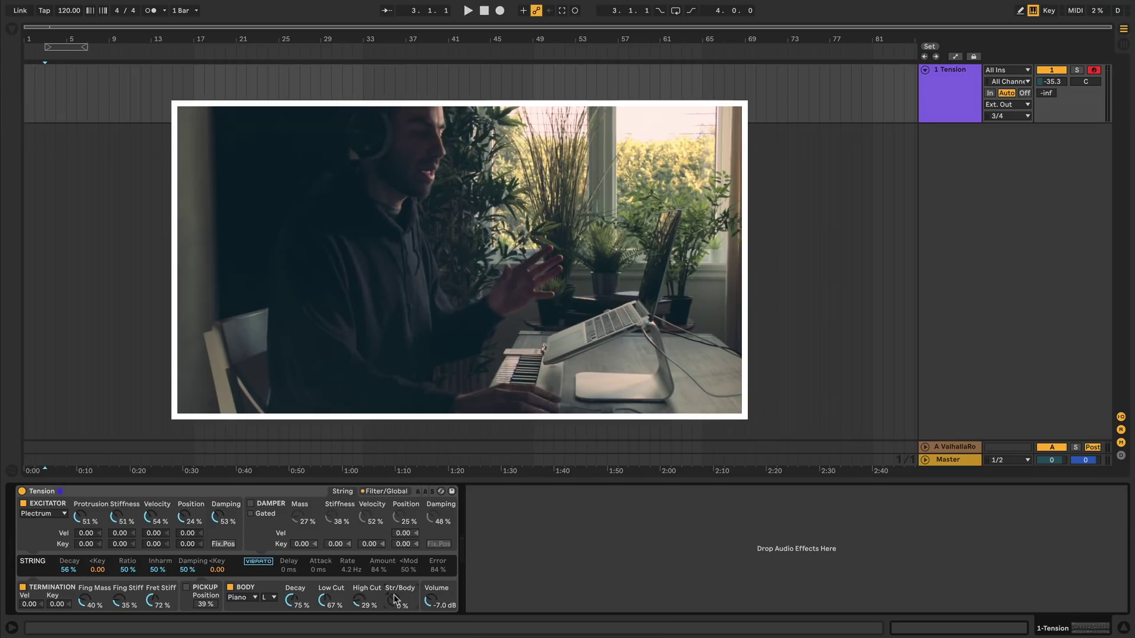
{"action": "left_click_drag", "start_coordinate": [394, 598], "coordinate": [394, 630]}
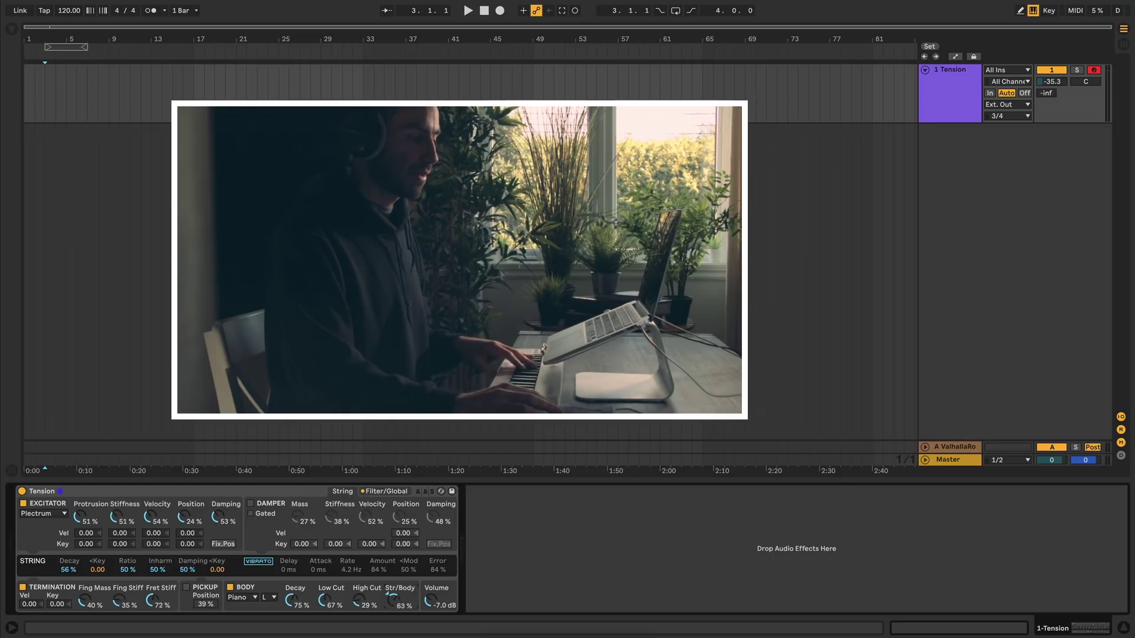
- Set the filter to Low-pass 24dB/oct at 6.3 kHz with 36% Res, and its envelope to Attack 1.20 s, Decay 107 ms, Sustain 37%
{"action": "left_click", "coordinate": [373, 490]}
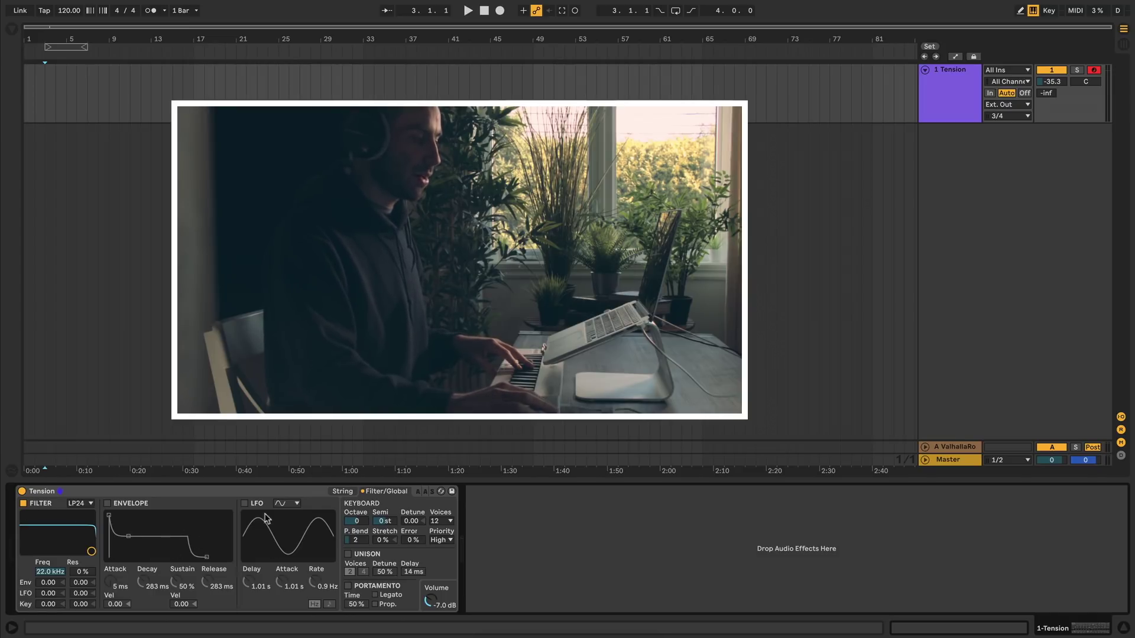
{"action": "left_click", "coordinate": [90, 504]}
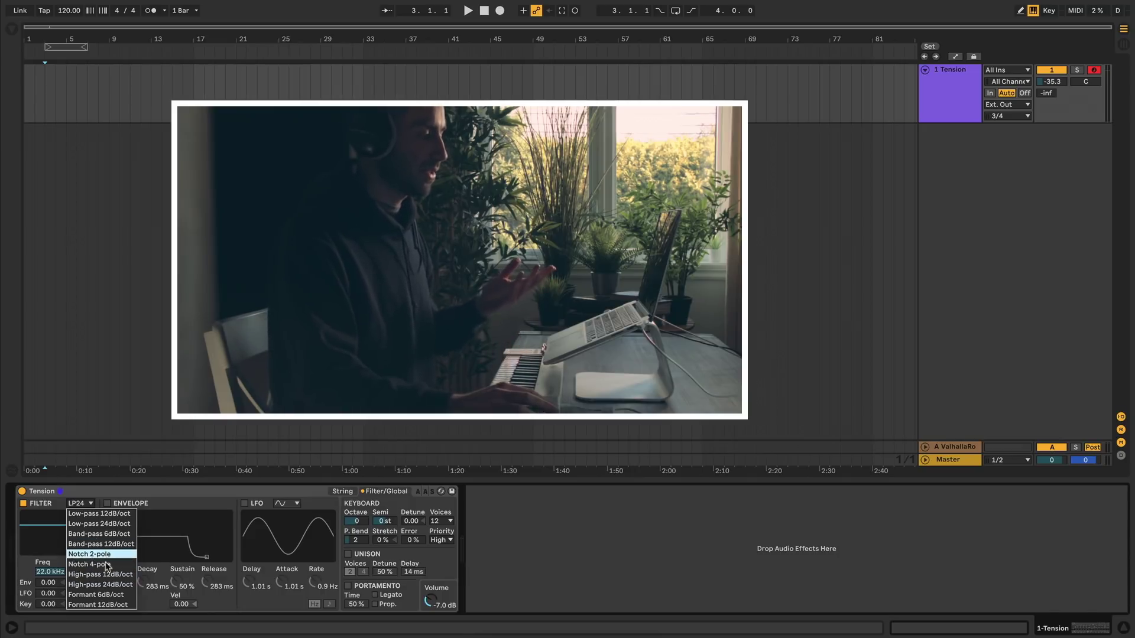
{"action": "left_click", "coordinate": [100, 523]}
{"action": "left_click_drag", "start_coordinate": [90, 540], "coordinate": [75, 569]}
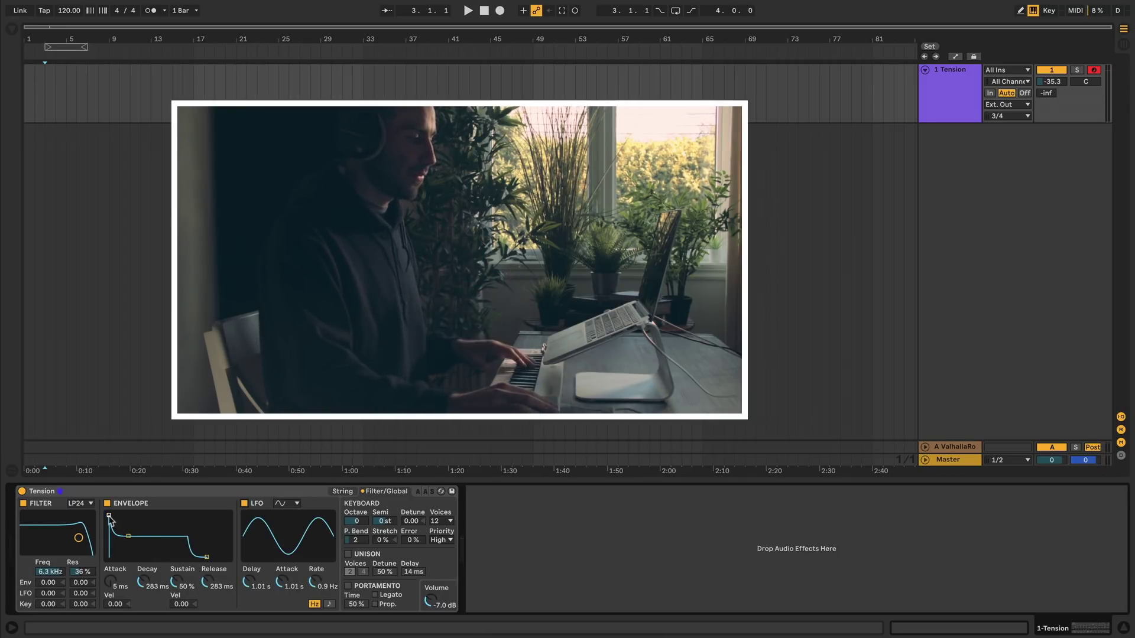
{"action": "left_click_drag", "start_coordinate": [108, 515], "coordinate": [116, 566]}
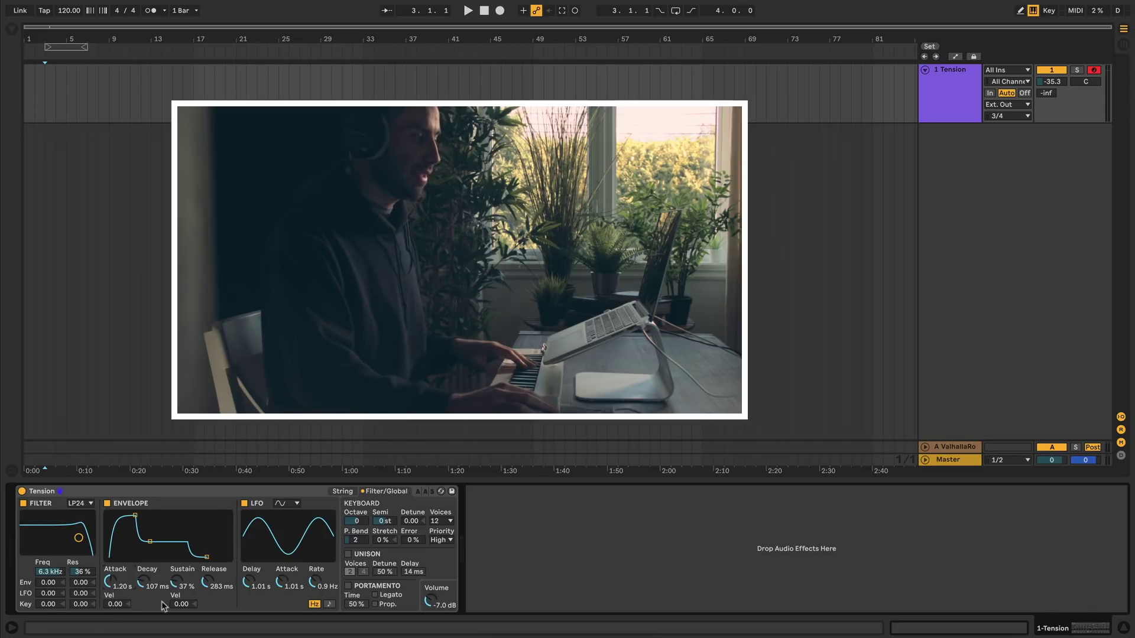
- Try a square LFO waveform, restore the sine, and set the LFO's Delay to 846 ms and Attack to 1.09 s
{"action": "left_click", "coordinate": [281, 506]}
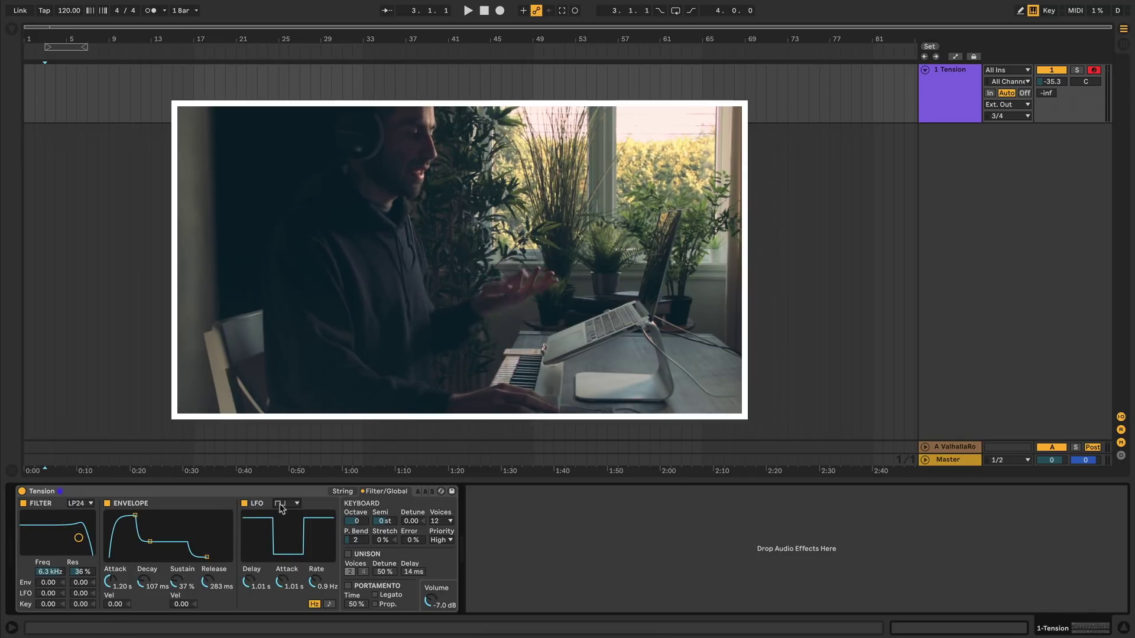
{"action": "left_click", "coordinate": [281, 506]}
{"action": "left_click", "coordinate": [283, 517]}
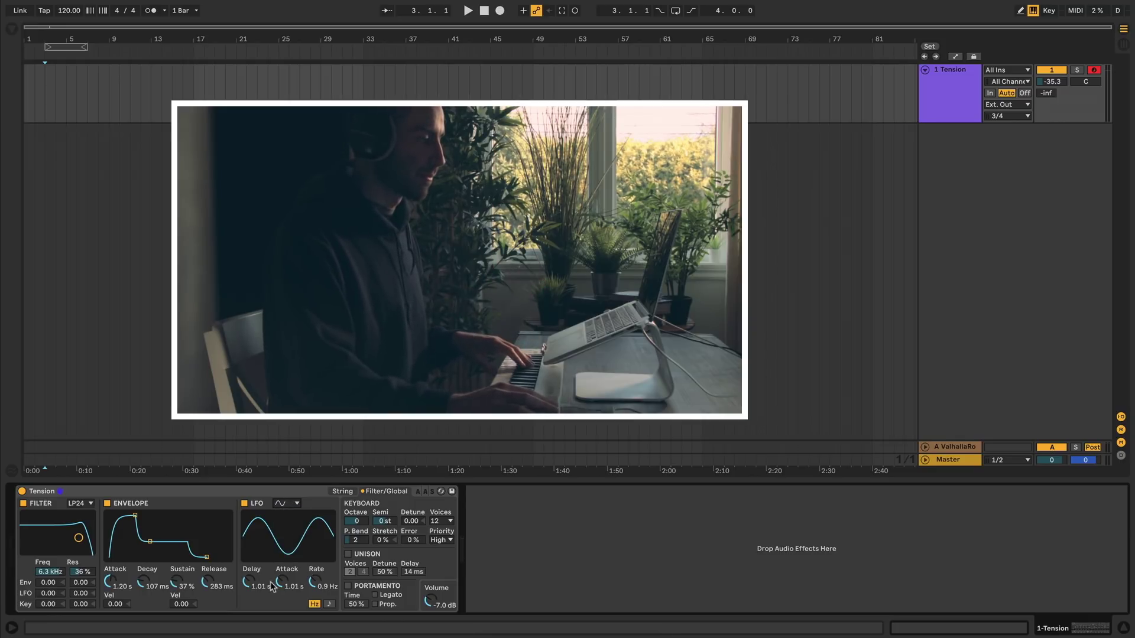
{"action": "left_click_drag", "start_coordinate": [270, 584], "coordinate": [270, 559]}
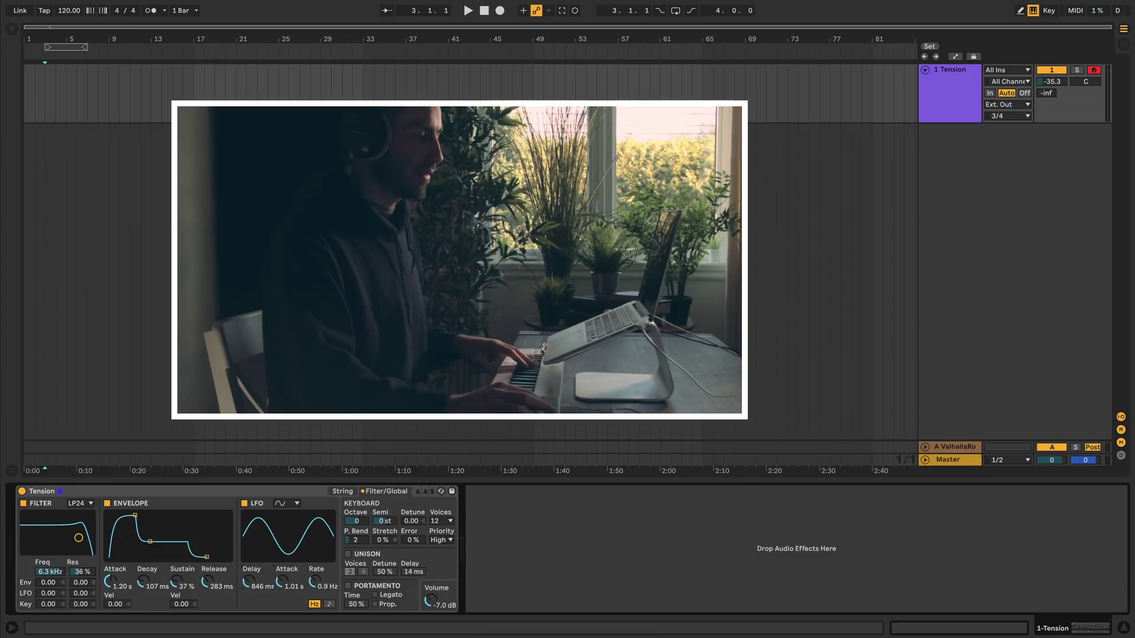
{"action": "left_click_drag", "start_coordinate": [281, 584], "coordinate": [282, 579]}
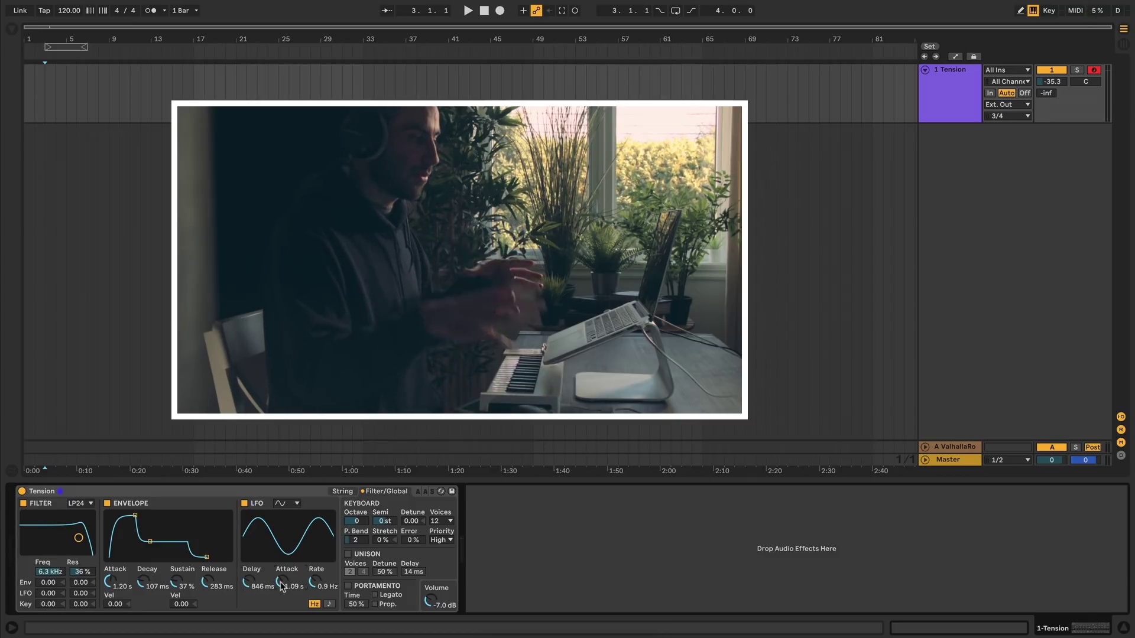
- Raise the LFO's Rate to 4.2 Hz, and switch it to a tempo-synced rate of 1/4
{"action": "left_click_drag", "start_coordinate": [314, 584], "coordinate": [314, 556]}
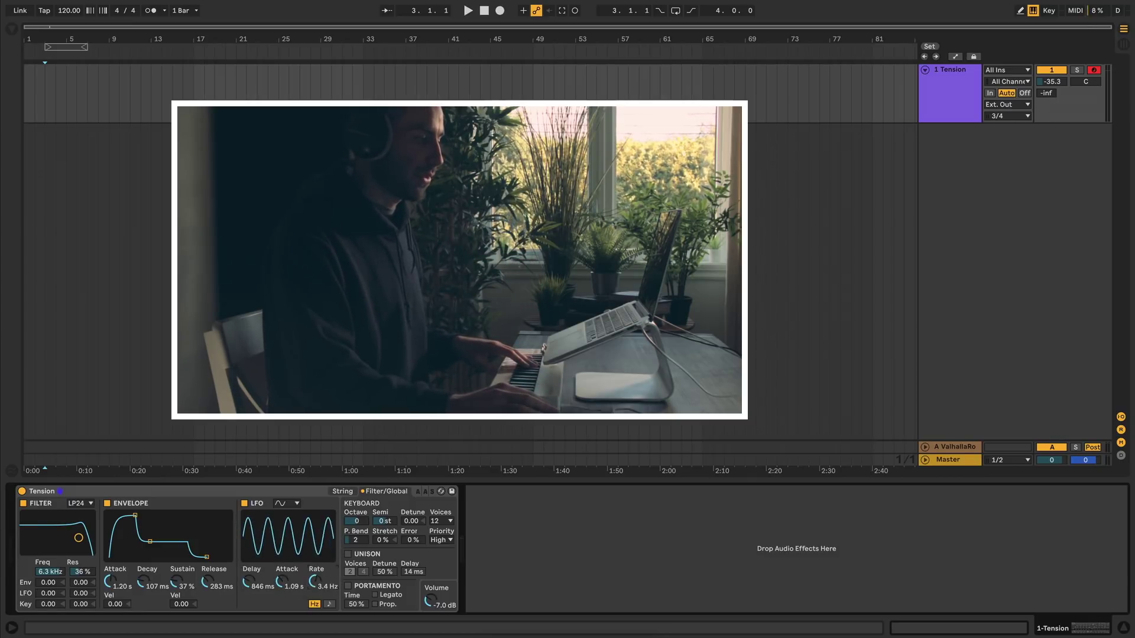
{"action": "left_click", "coordinate": [328, 604]}
{"action": "left_click", "coordinate": [314, 604]}
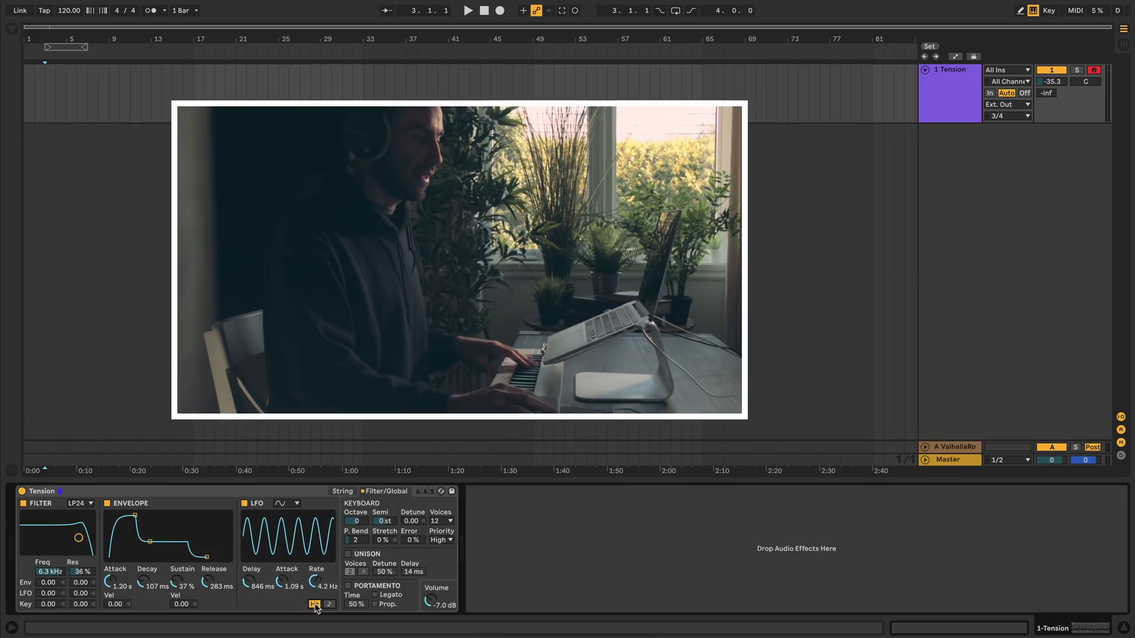
{"action": "left_click", "coordinate": [327, 604]}
{"action": "mouse_move", "coordinate": [316, 577]}
{"action": "left_mouse_down"}
{"action": "mouse_move", "coordinate": [315, 590]}
{"action": "mouse_move", "coordinate": [313, 576]}
{"action": "left_mouse_up"}
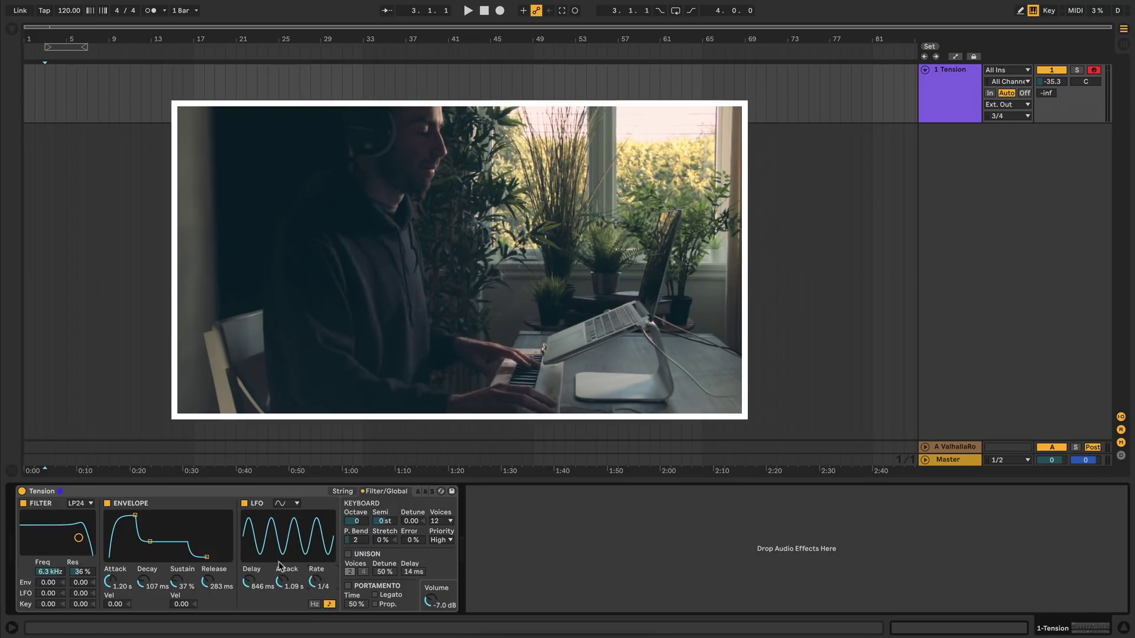
- Try the Formant 12dB/oct filter, and settle on Low-pass 12dB/oct at 10.7 kHz with 27% Res
{"action": "left_click", "coordinate": [79, 503]}
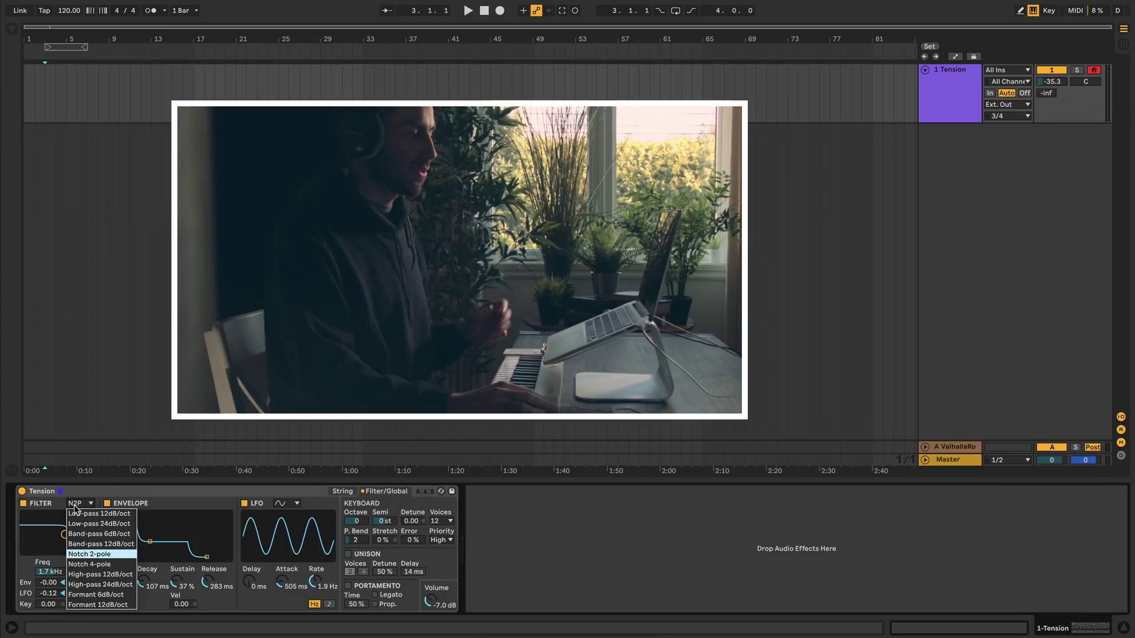
{"action": "left_click", "coordinate": [88, 603]}
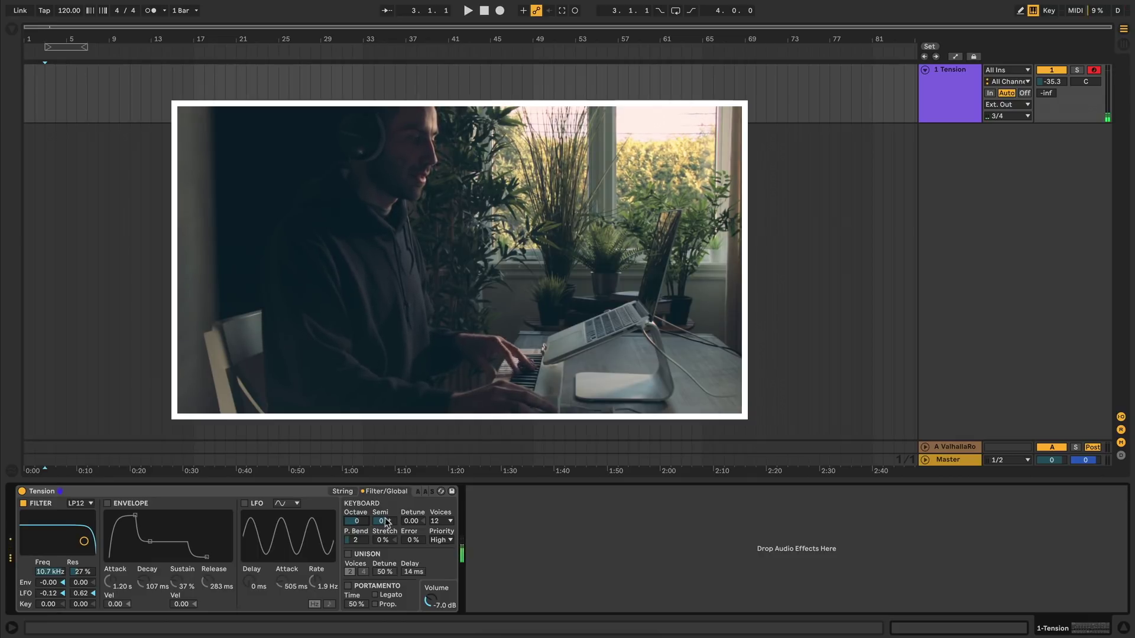
- Set the keyboard's Semi to -7 st, Detune to 0.09 and Voices to 2
{"action": "mouse_move", "coordinate": [411, 523]}
{"action": "left_mouse_down"}
{"action": "mouse_move", "coordinate": [411, 509]}
{"action": "mouse_move", "coordinate": [411, 526]}
{"action": "left_mouse_up"}
{"action": "left_click", "coordinate": [437, 521]}
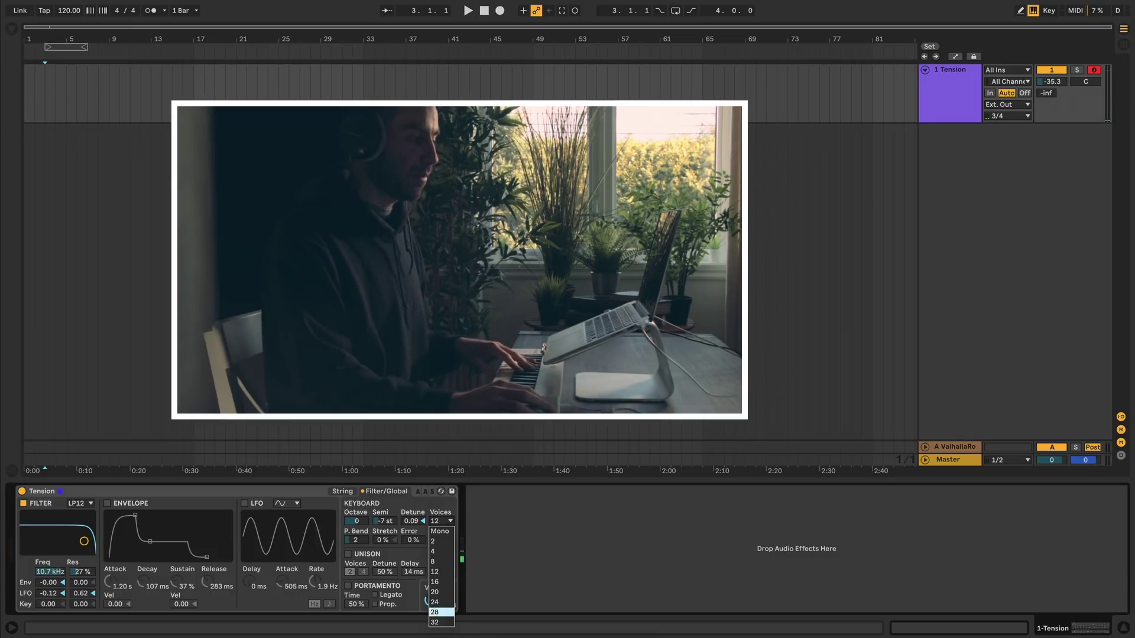
{"action": "left_click", "coordinate": [440, 542]}
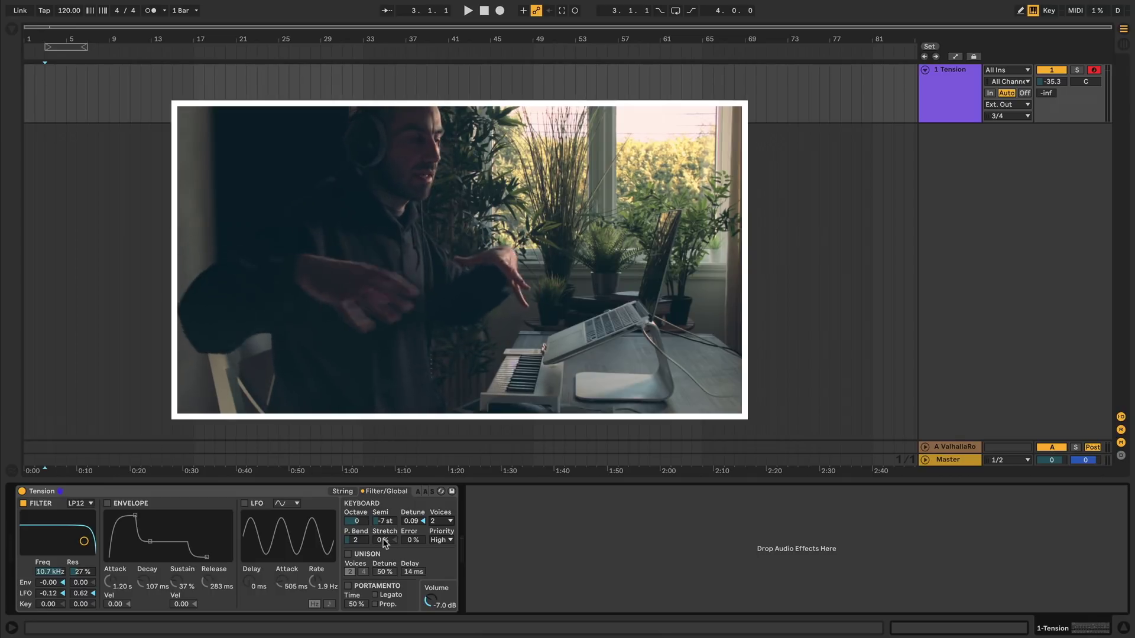
{"action": "left_click_drag", "start_coordinate": [412, 540], "coordinate": [412, 537]}
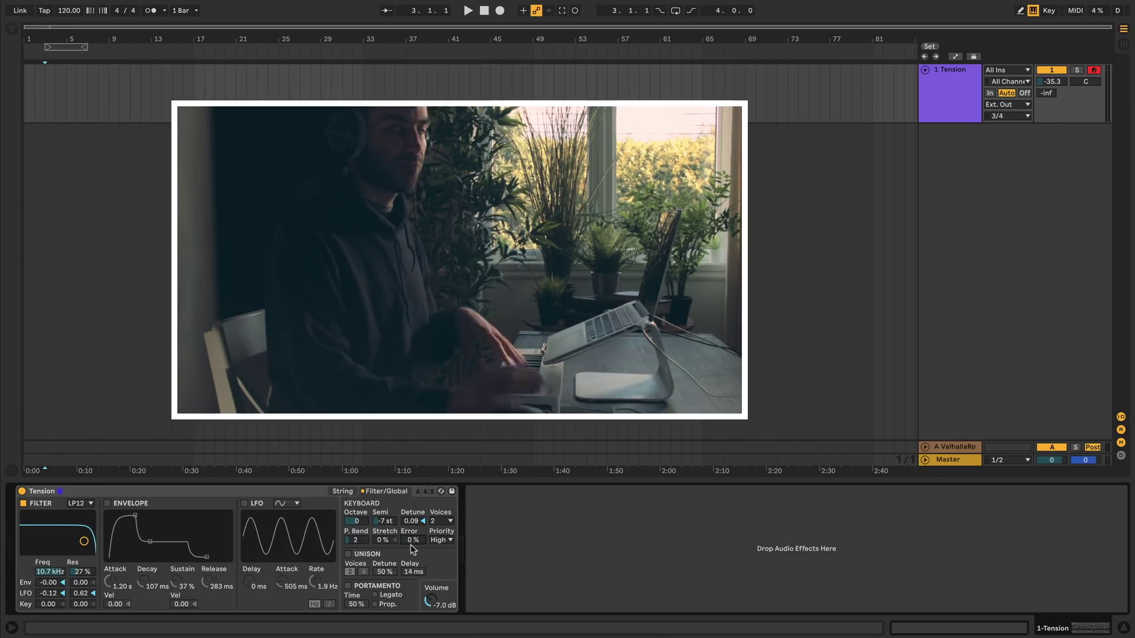
{"action": "left_click", "coordinate": [443, 540]}
{"action": "left_click", "coordinate": [445, 540]}
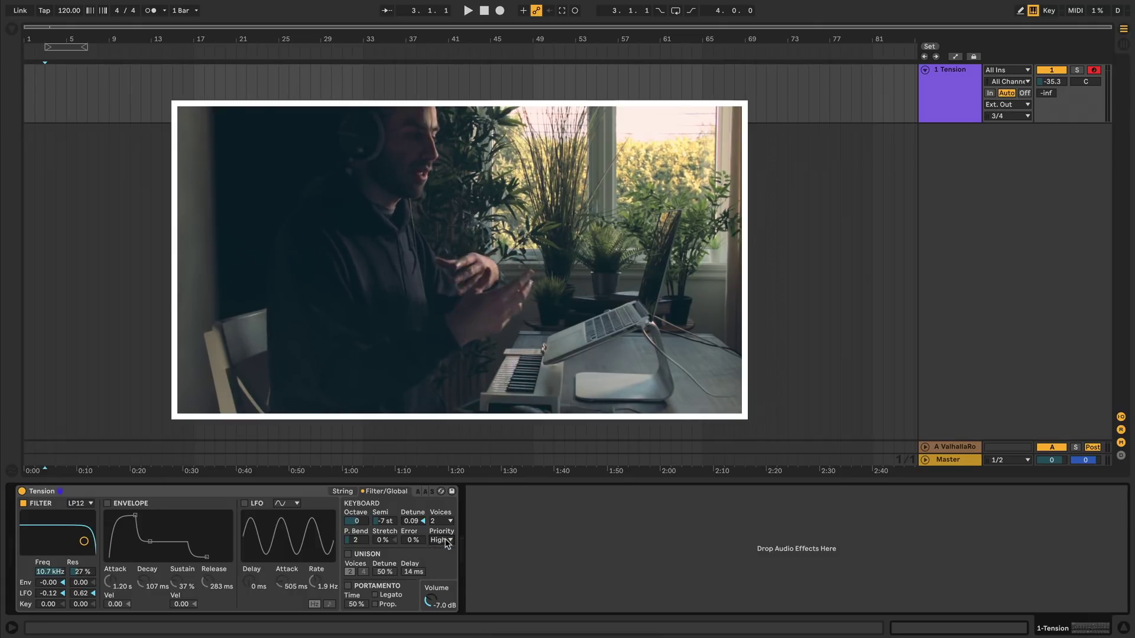
- Enable unison with 2 voices and portamento, and return to the String parameters
{"action": "left_click", "coordinate": [348, 554]}
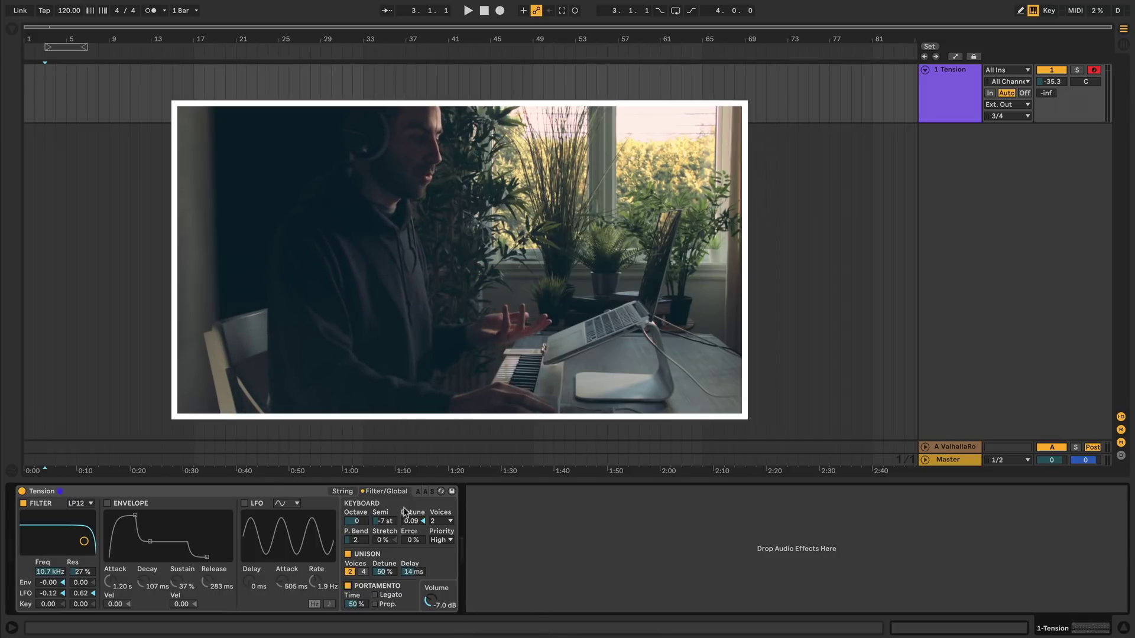
{"action": "left_click", "coordinate": [347, 493]}
{"action": "left_click", "coordinate": [373, 493]}
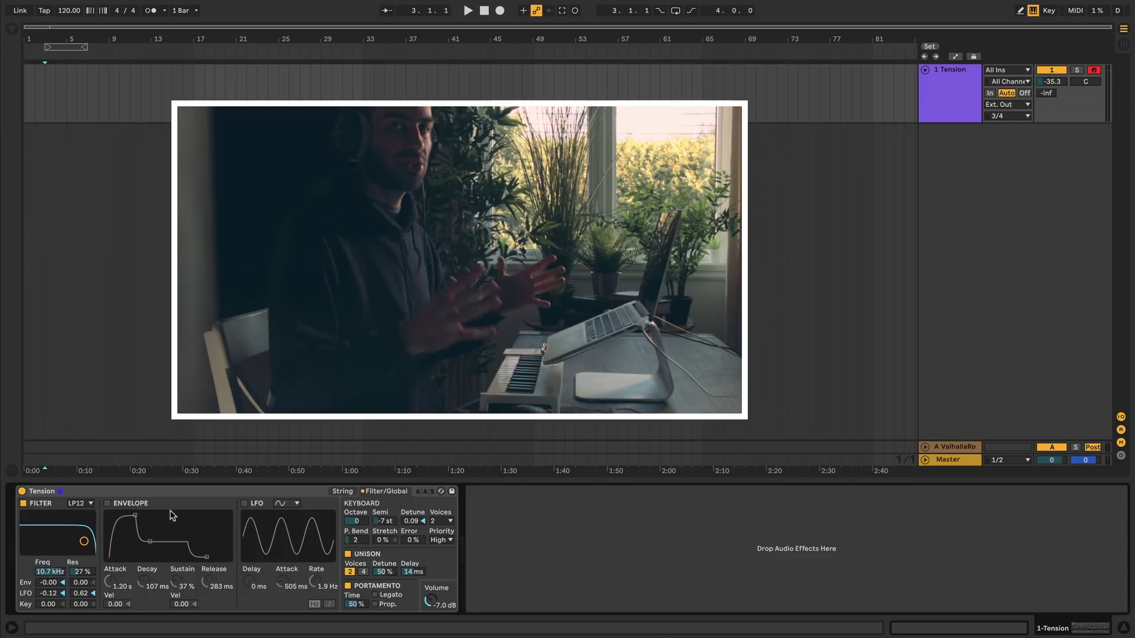
{"action": "left_click", "coordinate": [346, 492]}
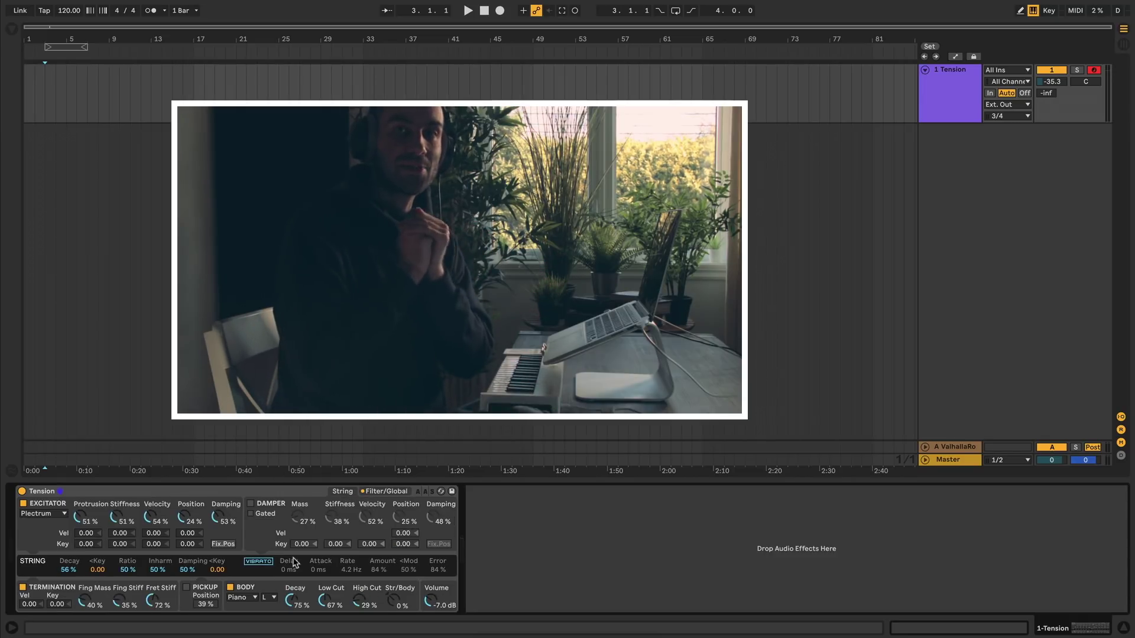